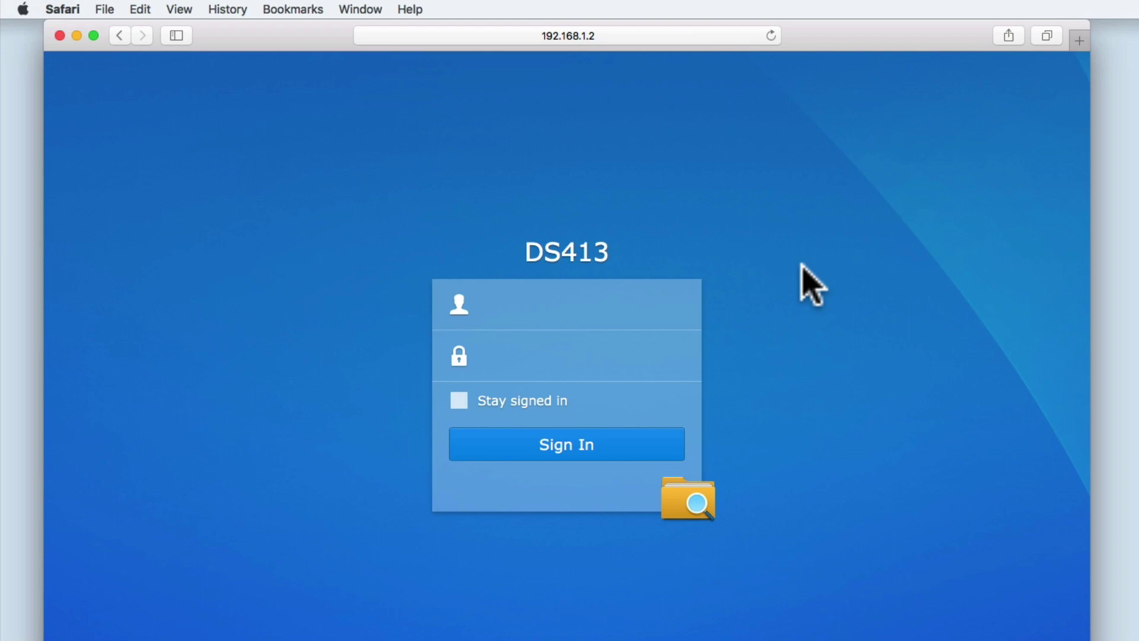
Sign in to the DS413 with the account's username and password, declining Safari's offer to save the password
left_click(588, 311)
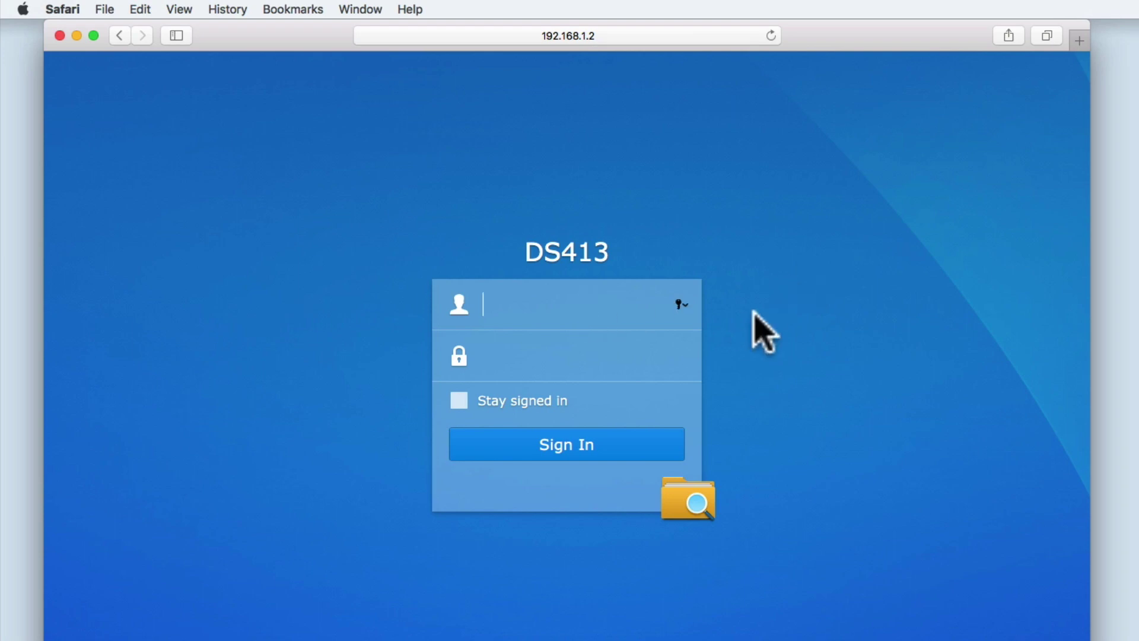
type("mydoodads")
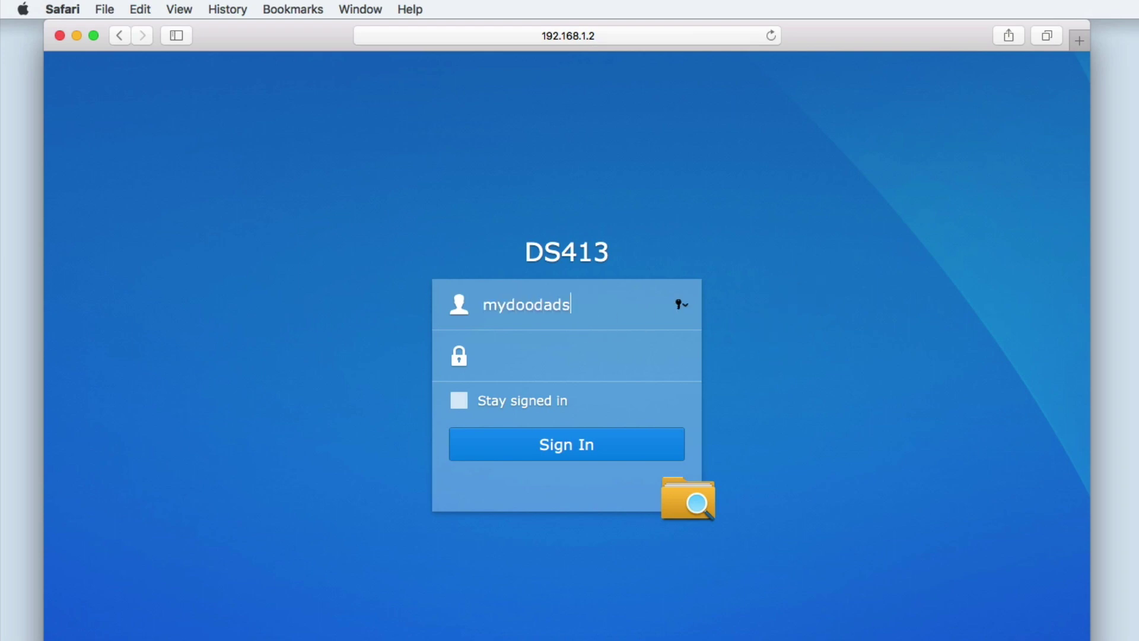
key("Tab")
type("••••••••")
key("Return")
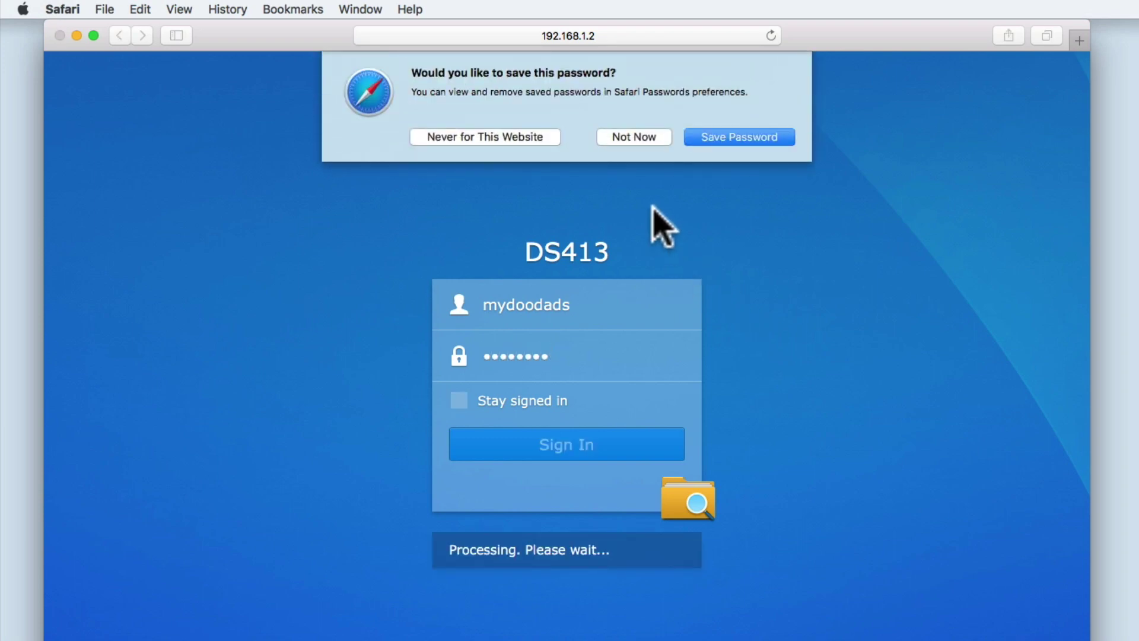
left_click(644, 140)
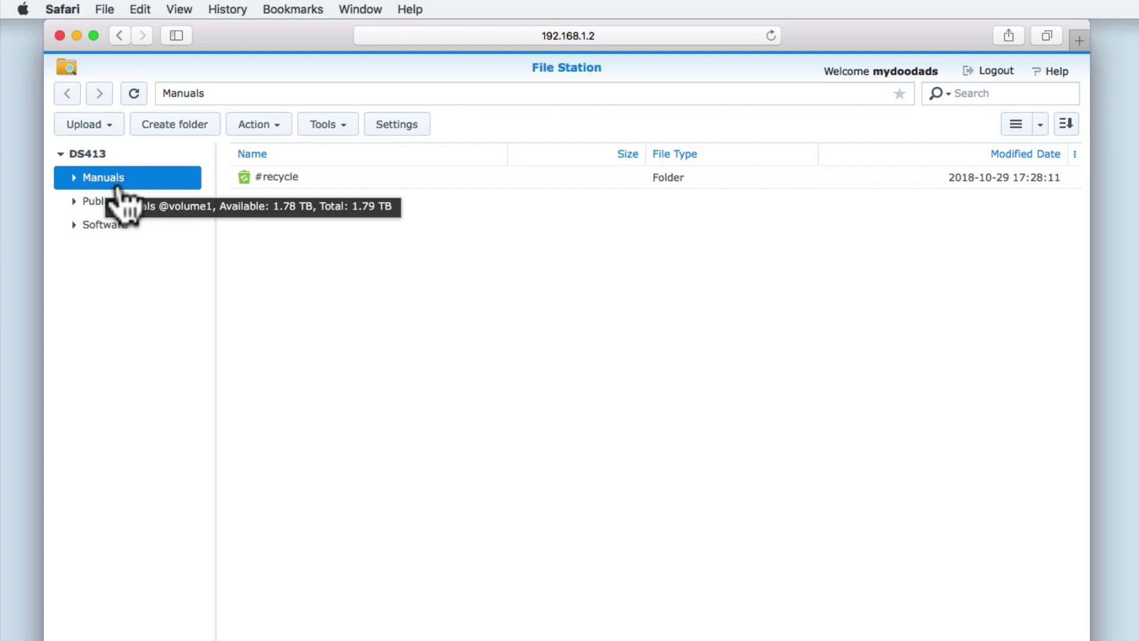
Open the Public shared folder and reveal its full path, /Public
left_click(89, 205)
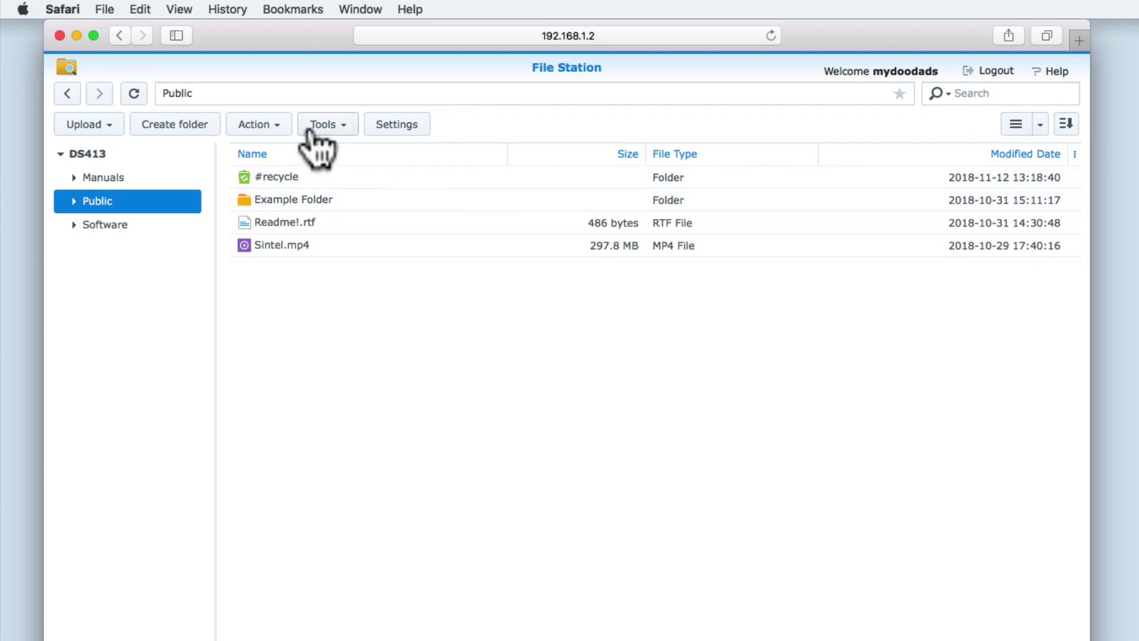
left_click(222, 94)
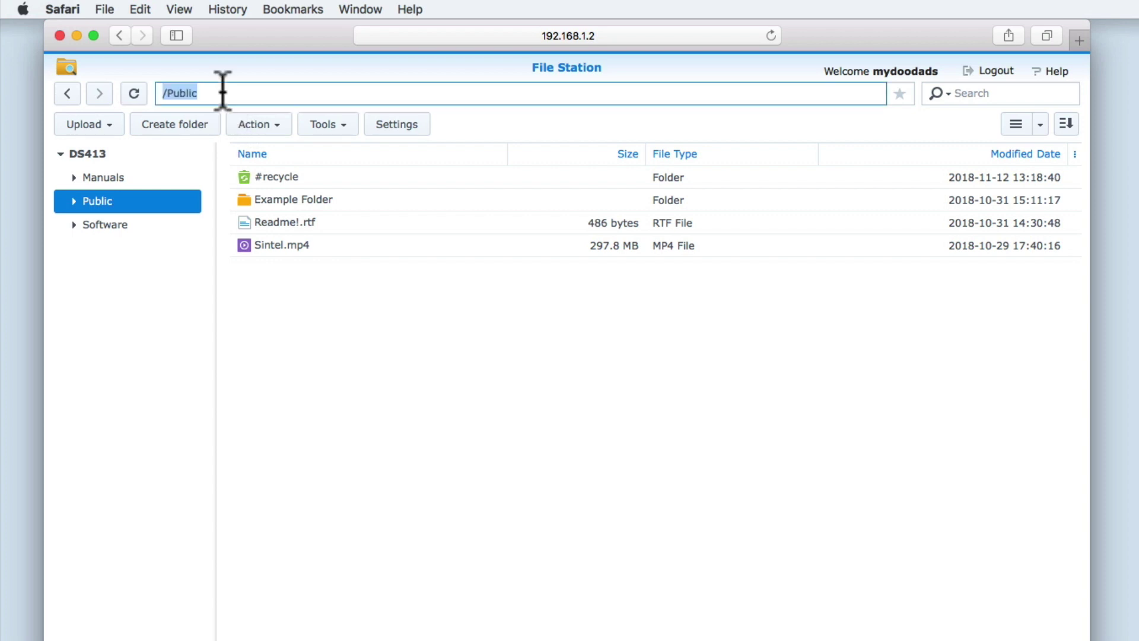
left_click(101, 184)
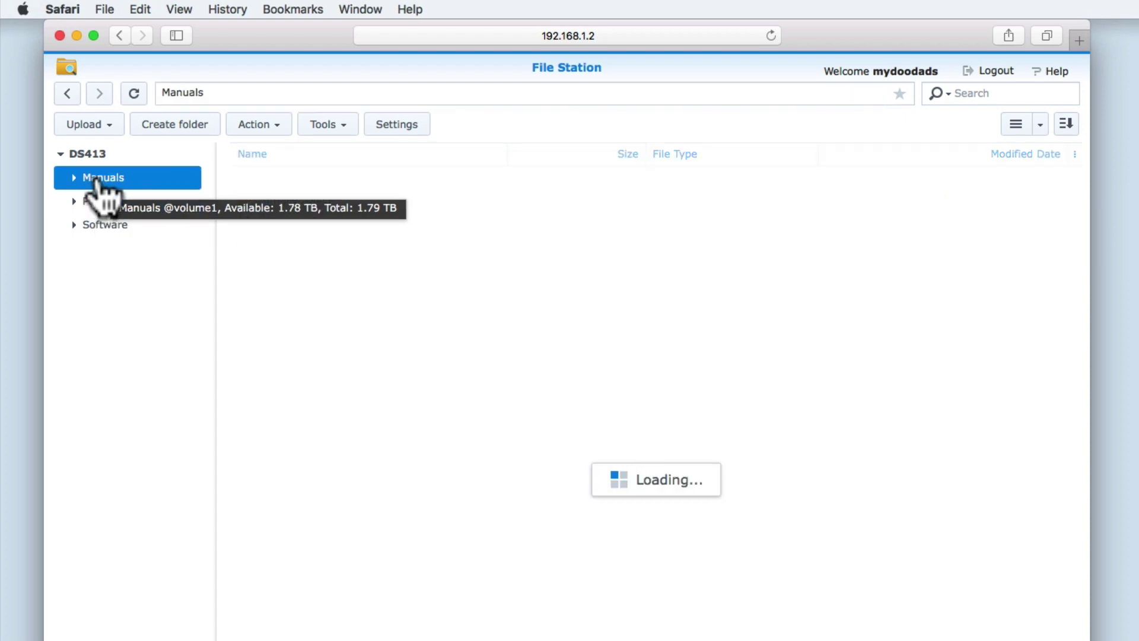
left_click(228, 93)
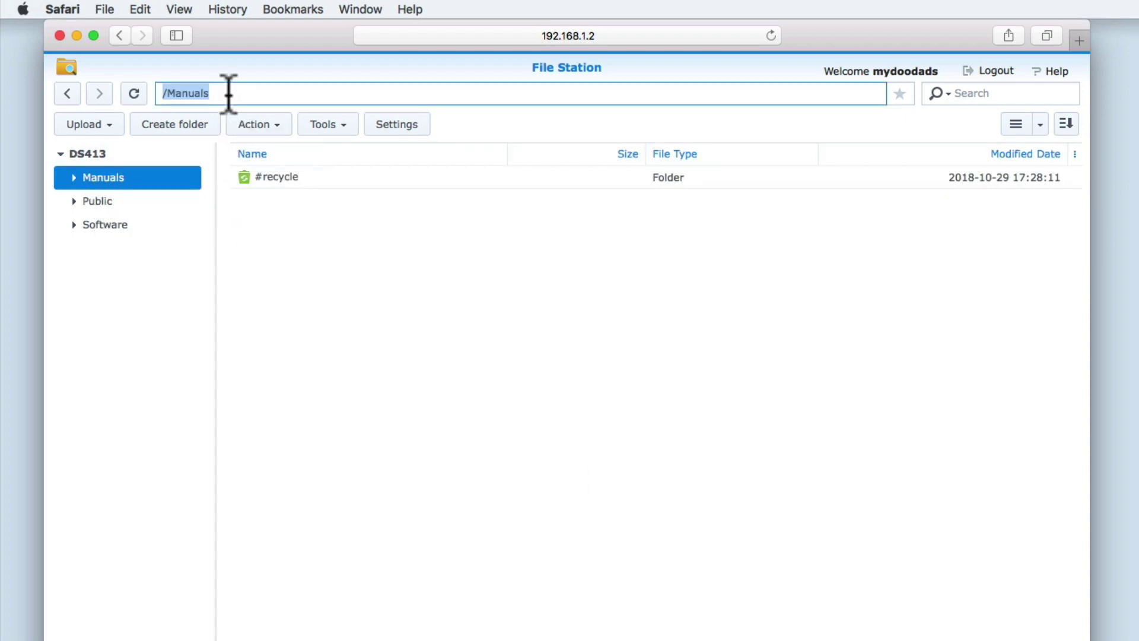
left_click(128, 203)
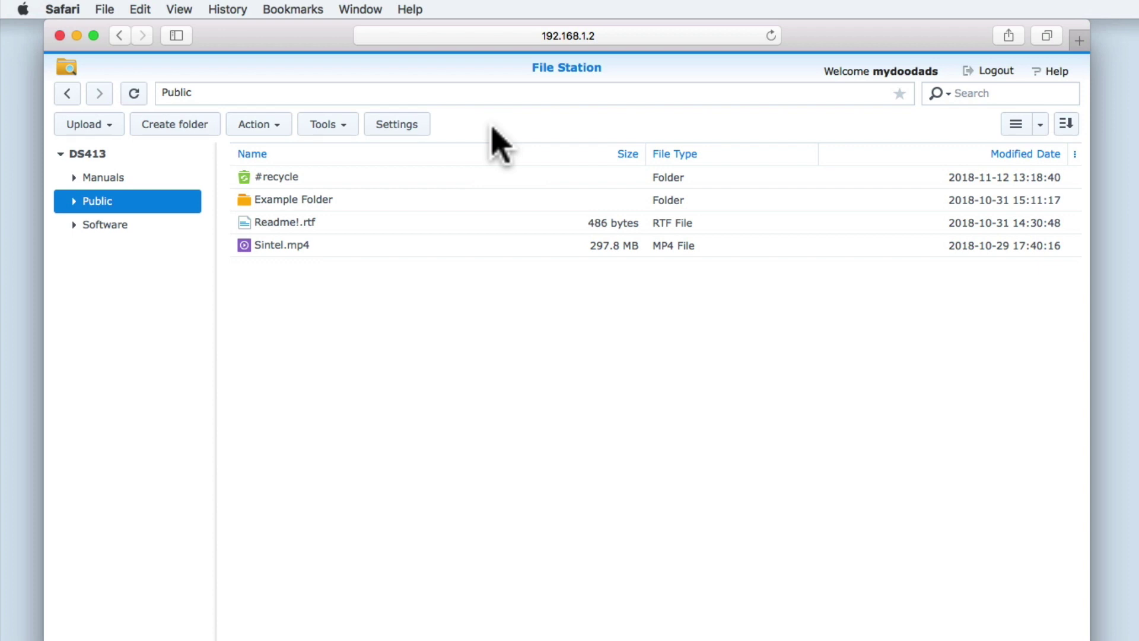
Search Public for 'read' to find Readme!.rtf, then clear the search term
left_click(977, 93)
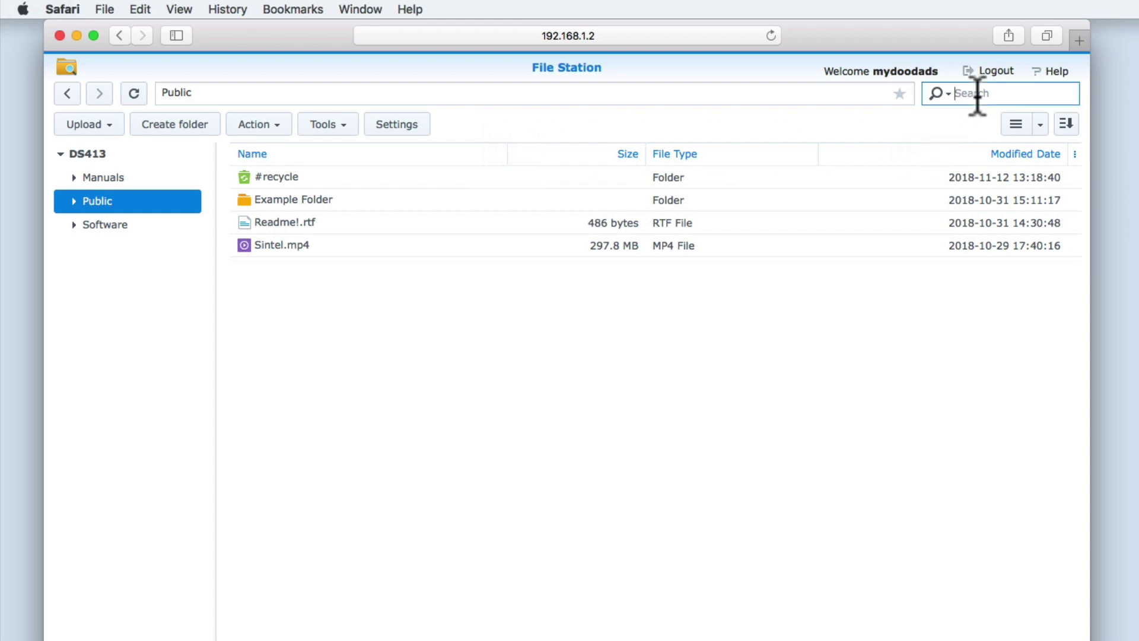
type("read")
key("Return")
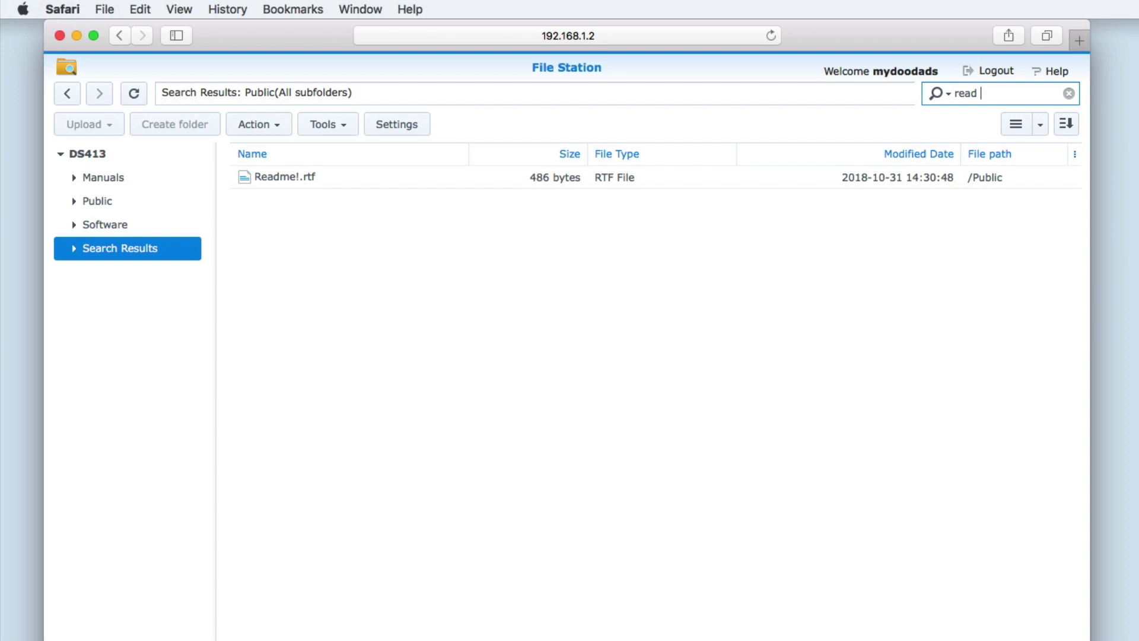
key("BackSpace")
key("BackSpace")
key("BackSpace")
key("BackSpace")
key("BackSpace")
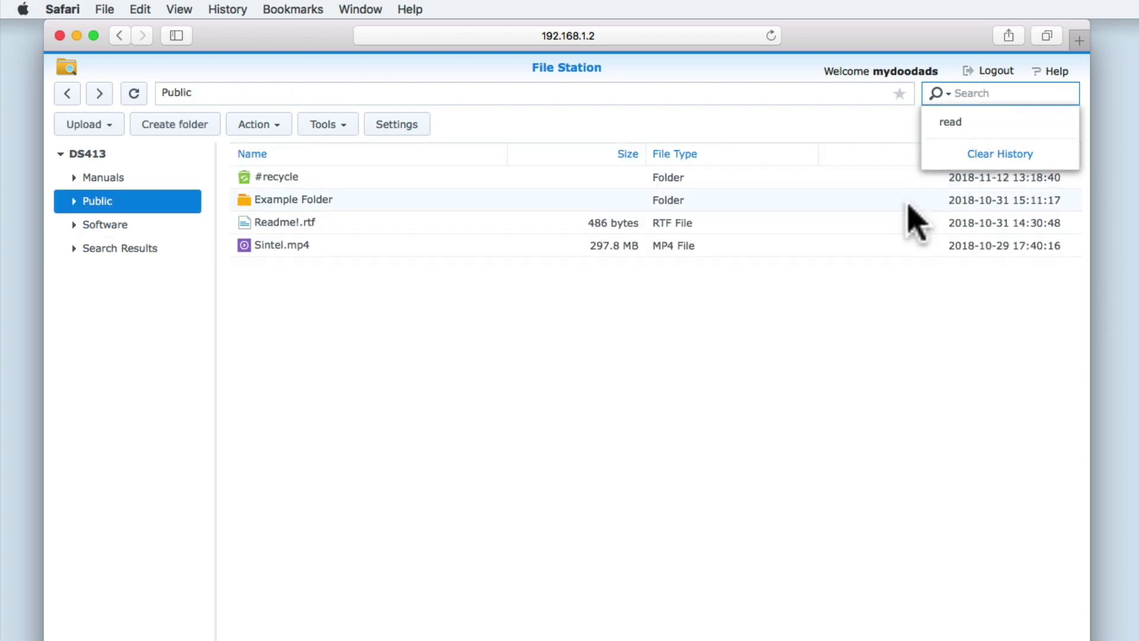
left_click(743, 319)
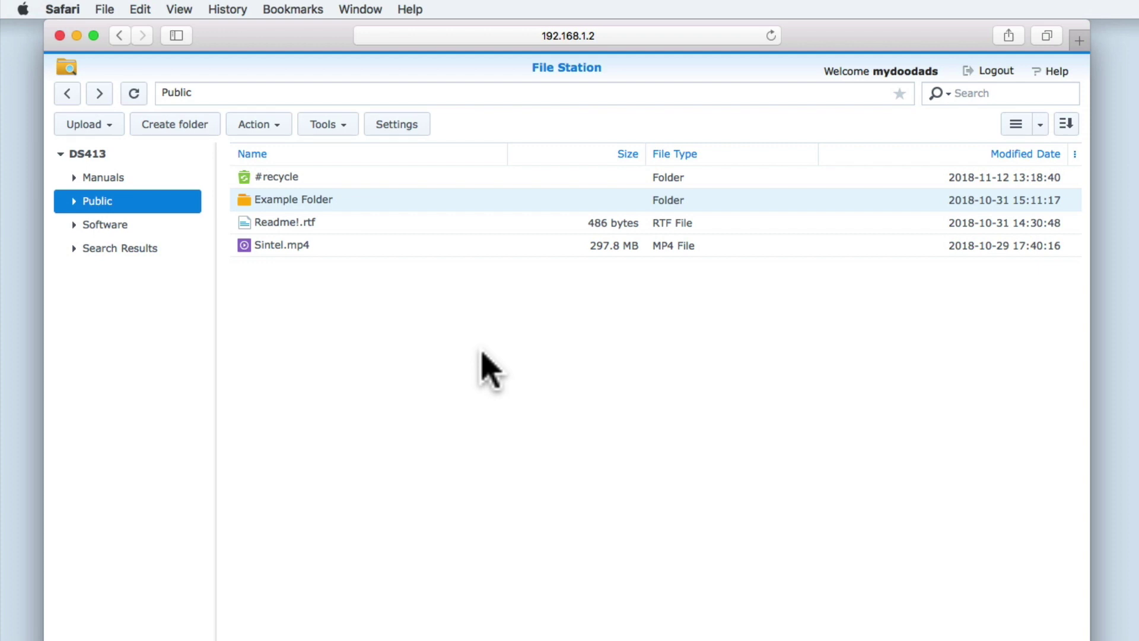
left_click(317, 253, "shift")
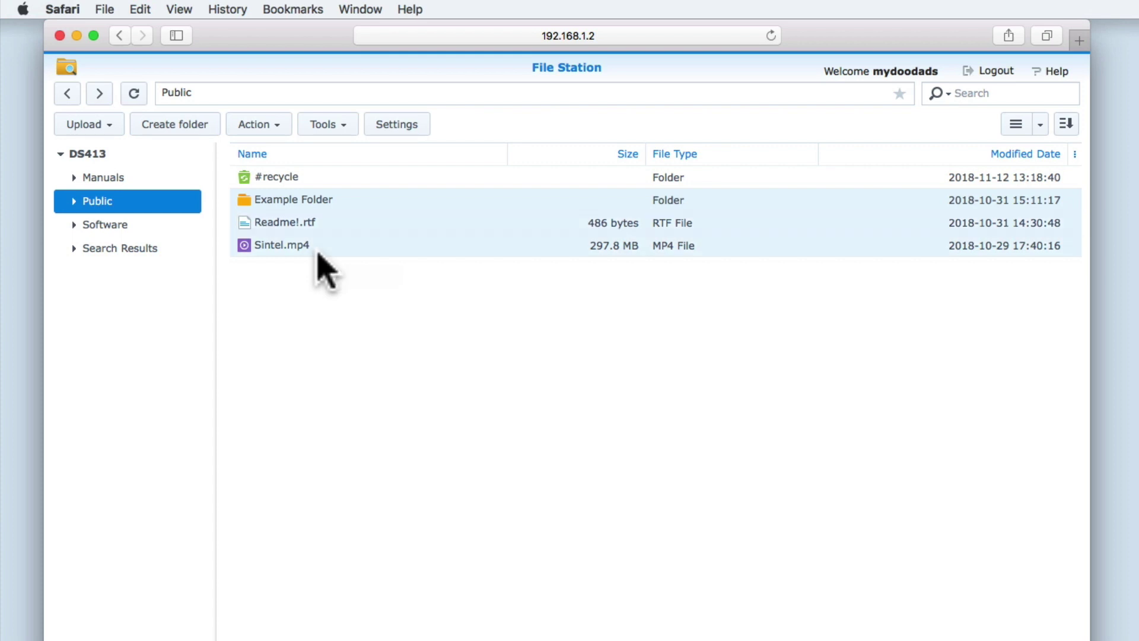
left_click(418, 338)
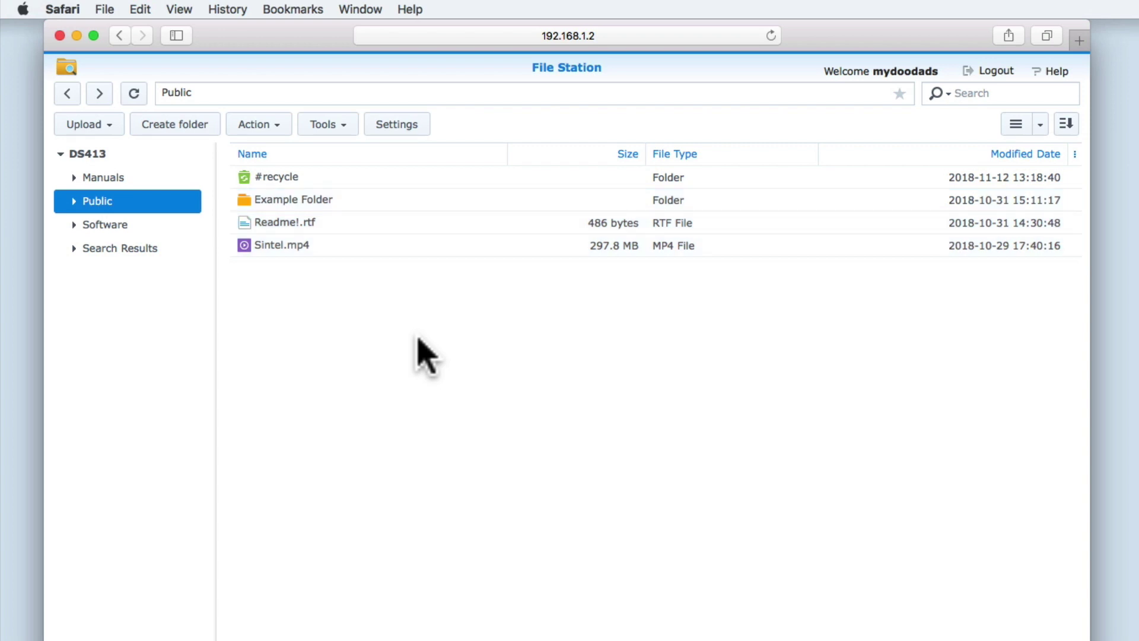
left_click(362, 252)
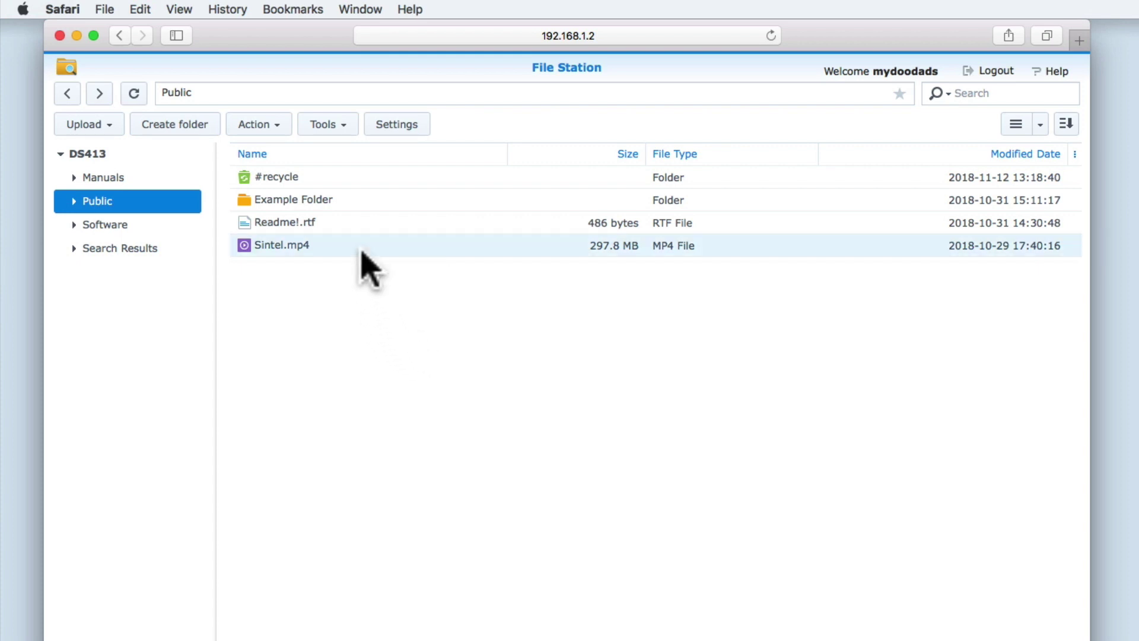
left_click(347, 202, "super")
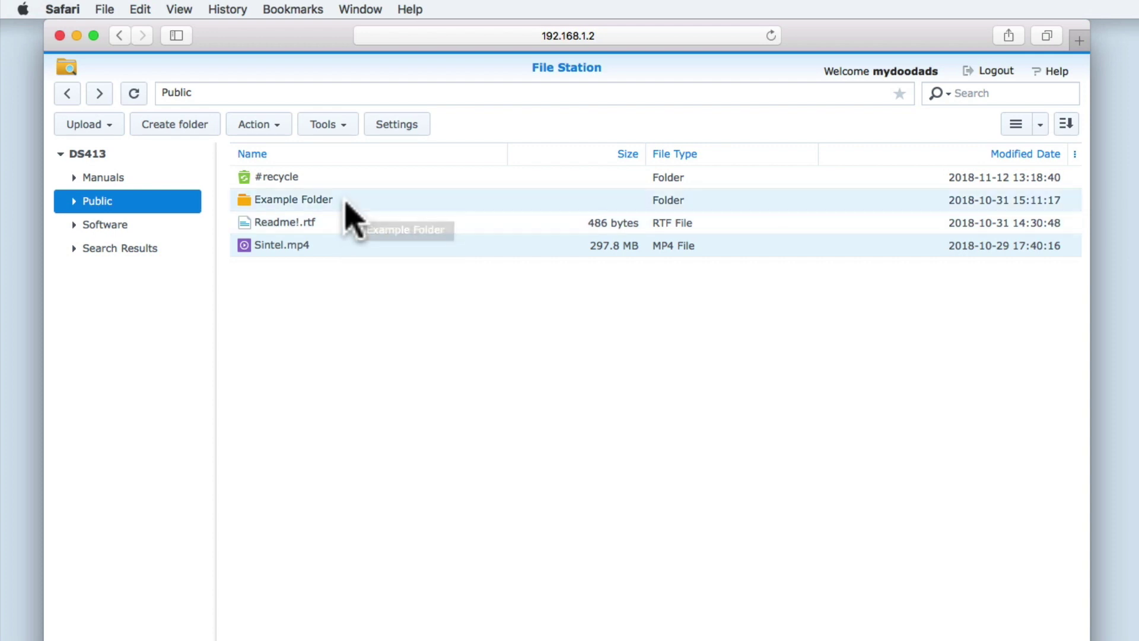
left_click(413, 340)
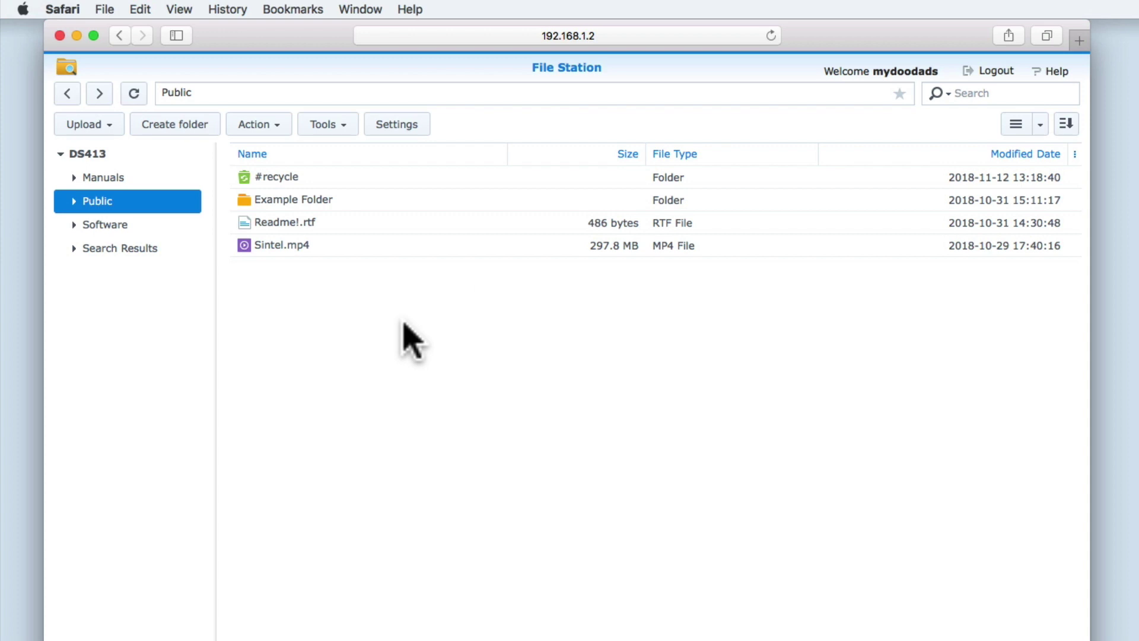
left_click(110, 125)
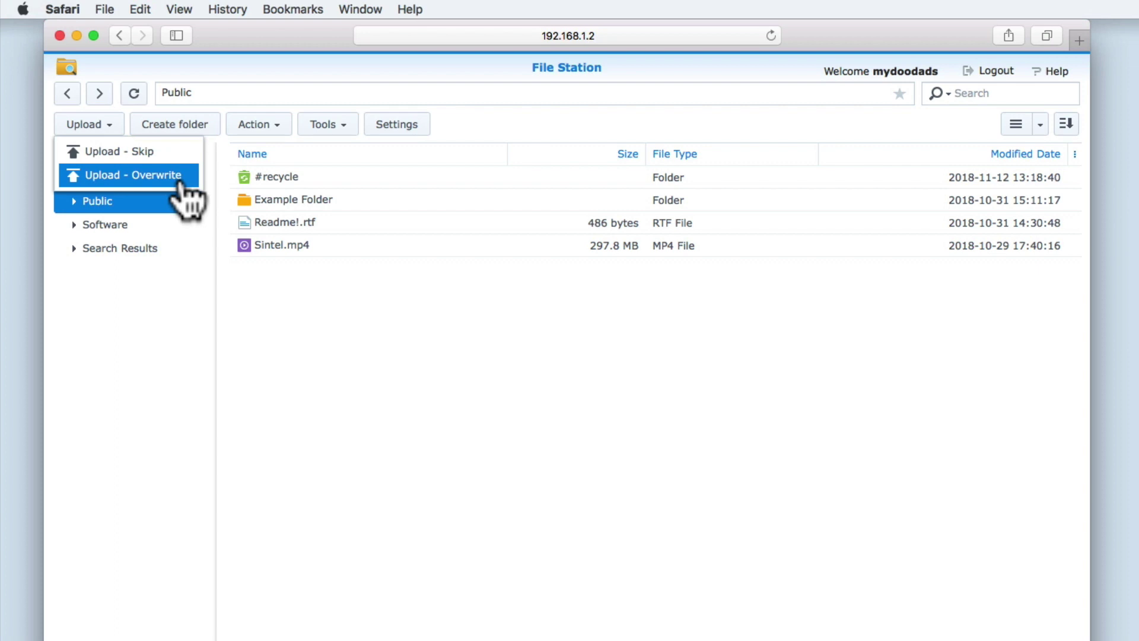
left_click(168, 157)
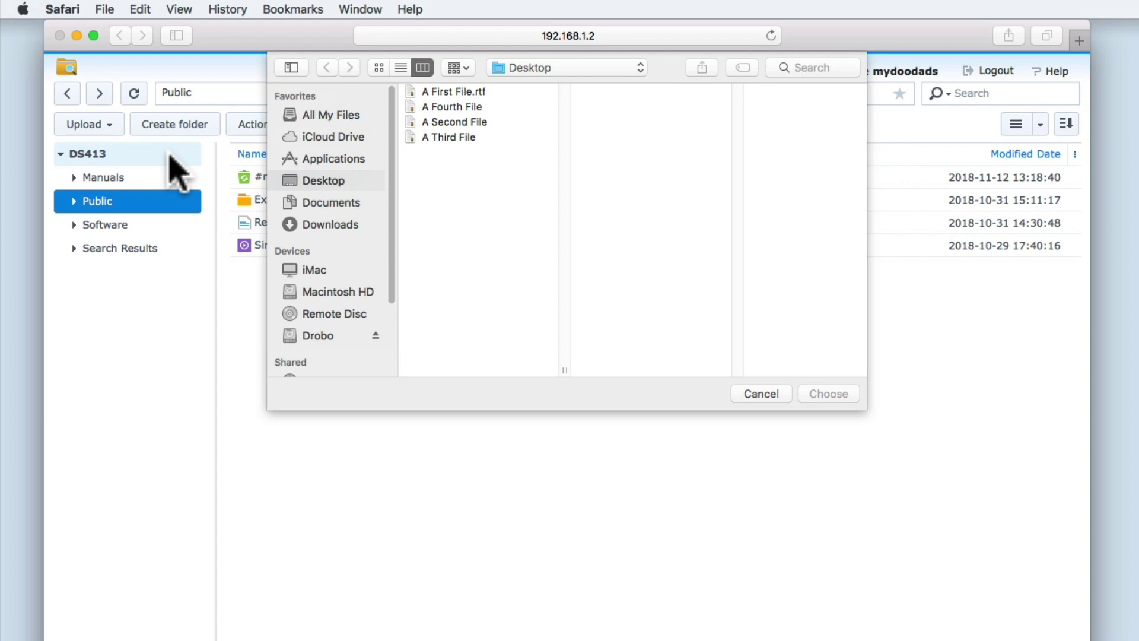
left_click(461, 122)
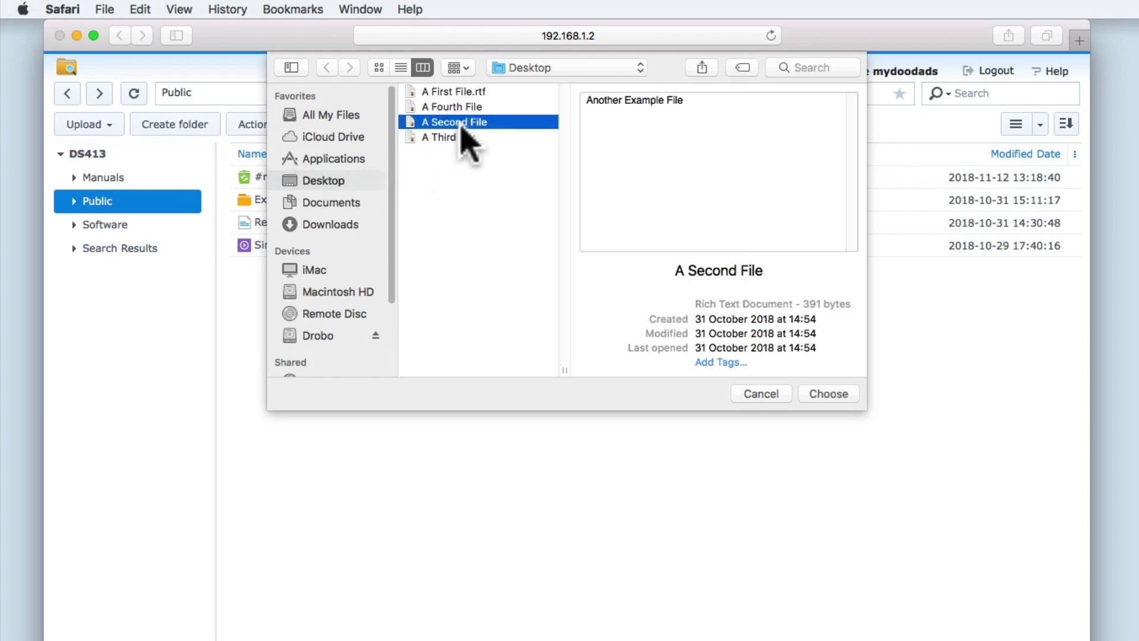
left_click(853, 394)
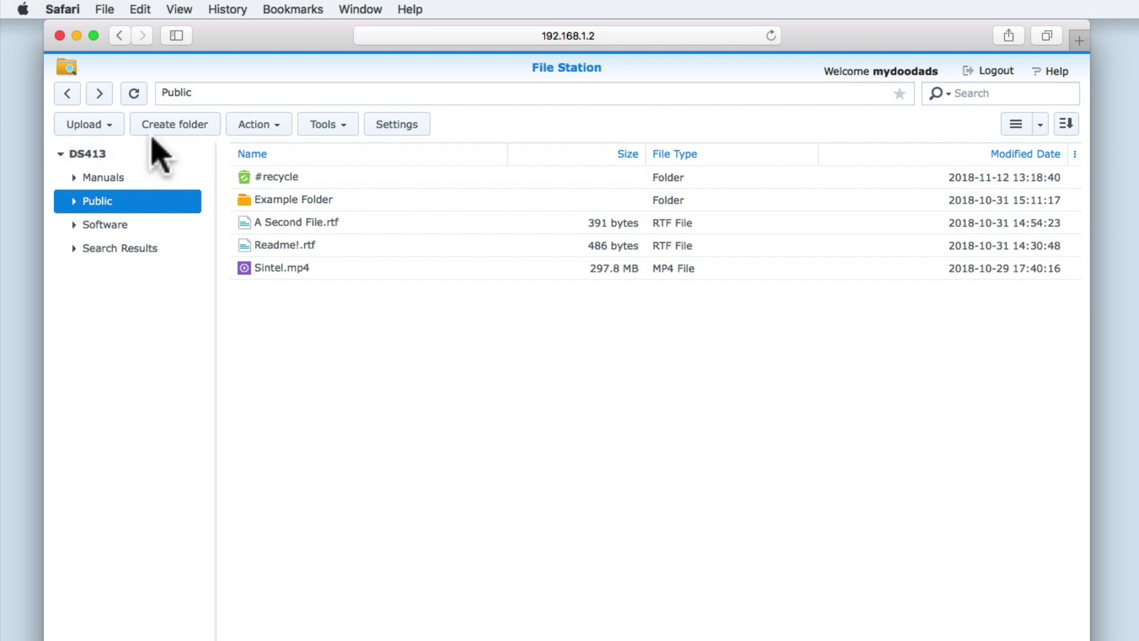
Create a folder named 'New Folder' inside Public
left_click(201, 128)
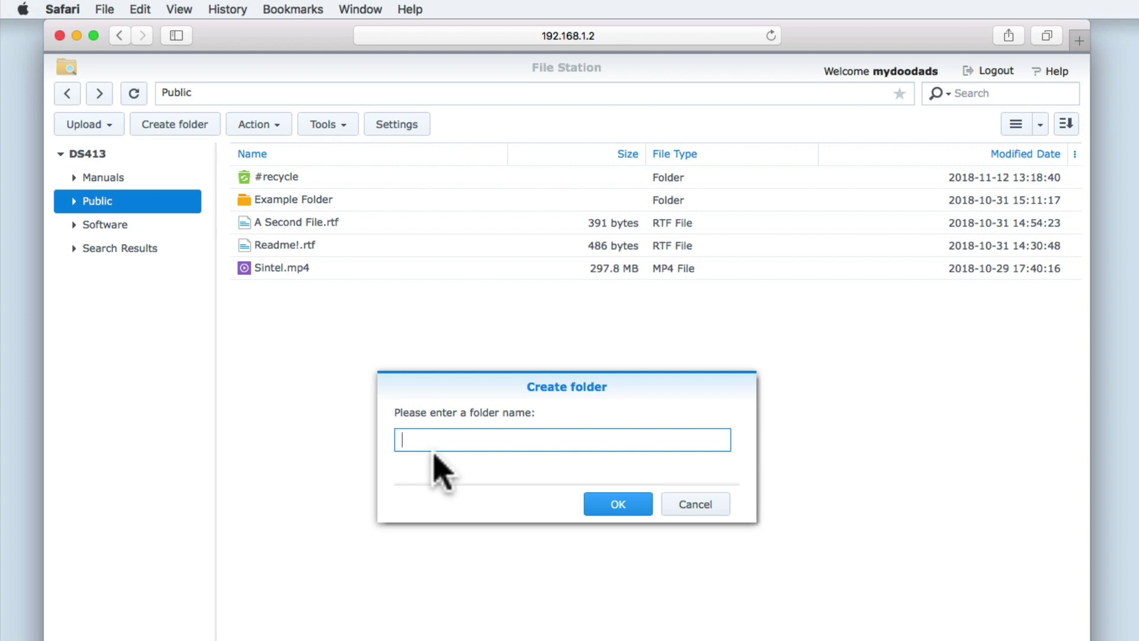
type("F")
key("BackSpace")
type("New Folder")
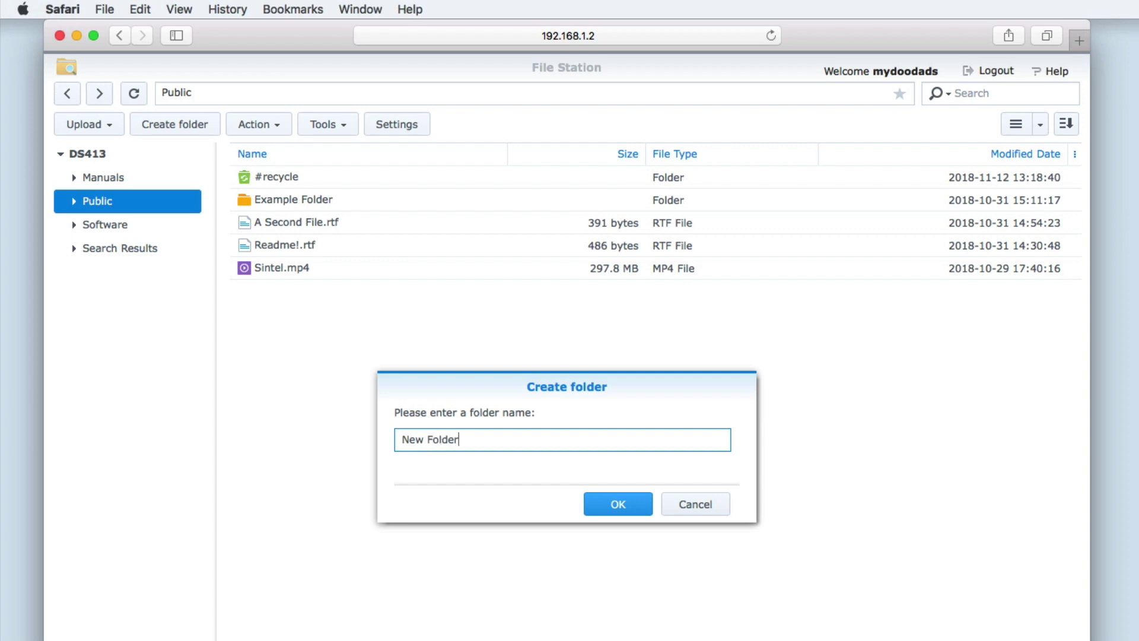
left_click(613, 503)
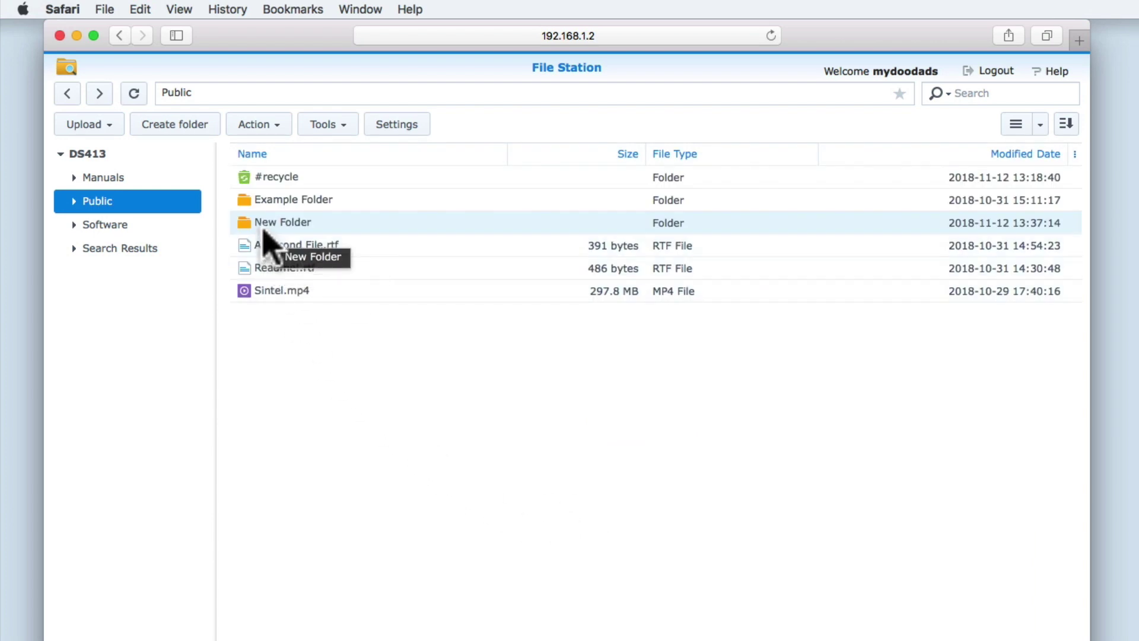
left_click(405, 390)
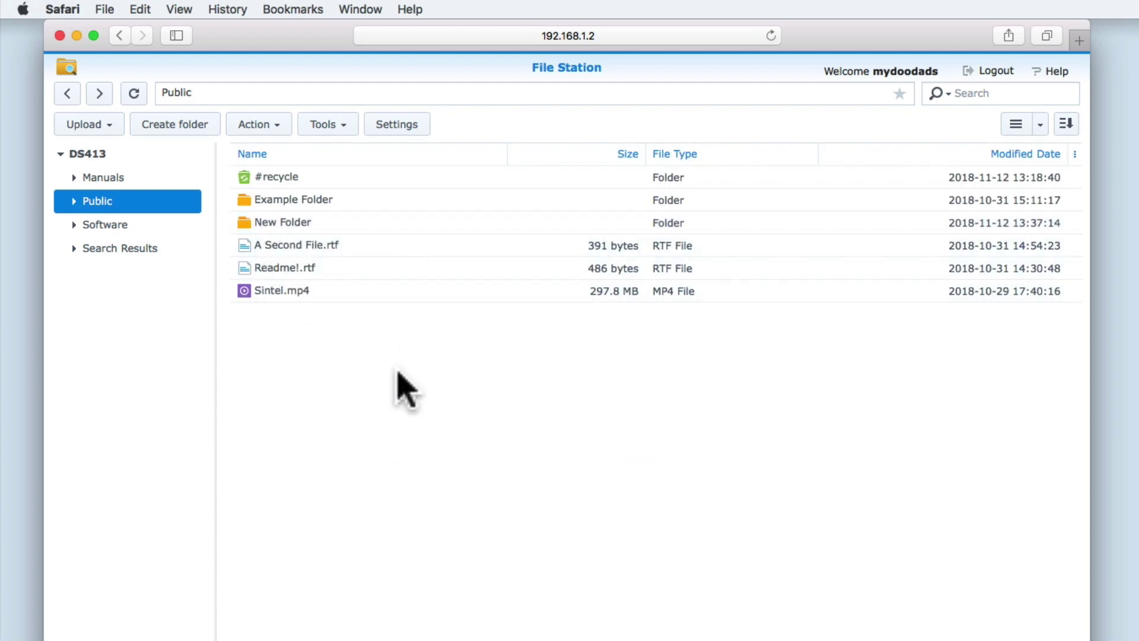
Choose Play from the Action menu to open Sintel.mp4 in a new Video Player tab
left_click(275, 128)
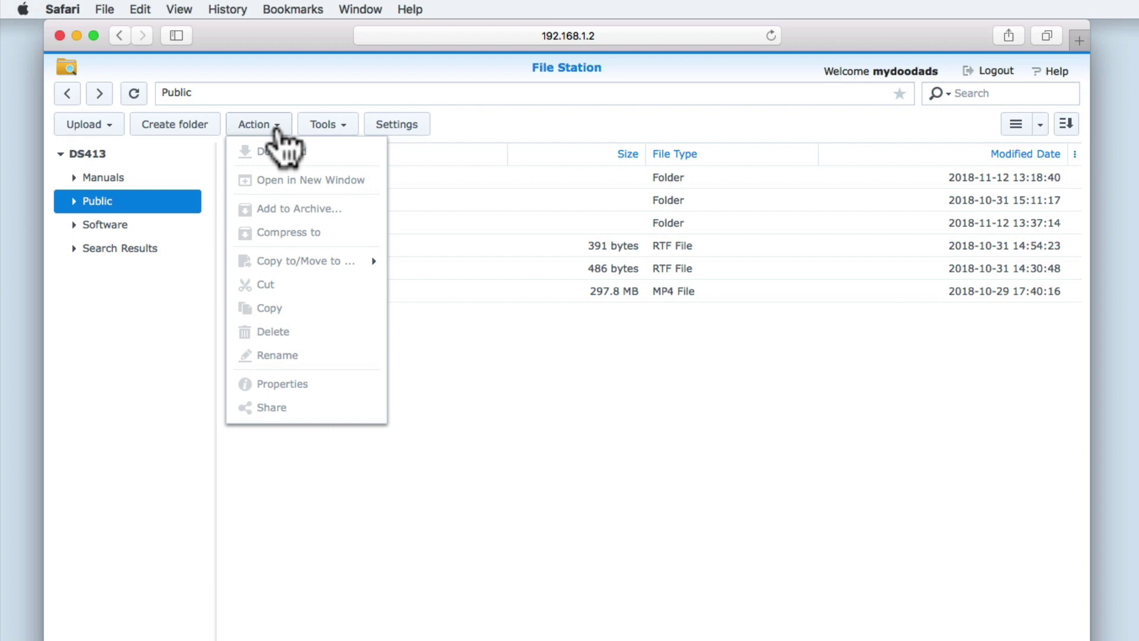
left_click(276, 129)
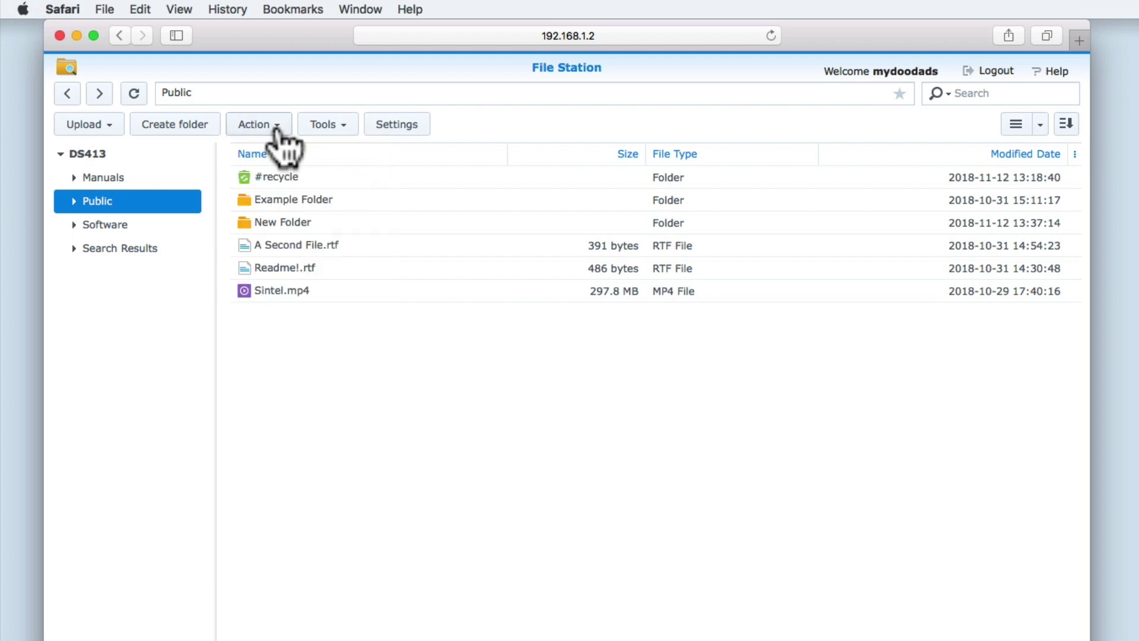
left_click(311, 290)
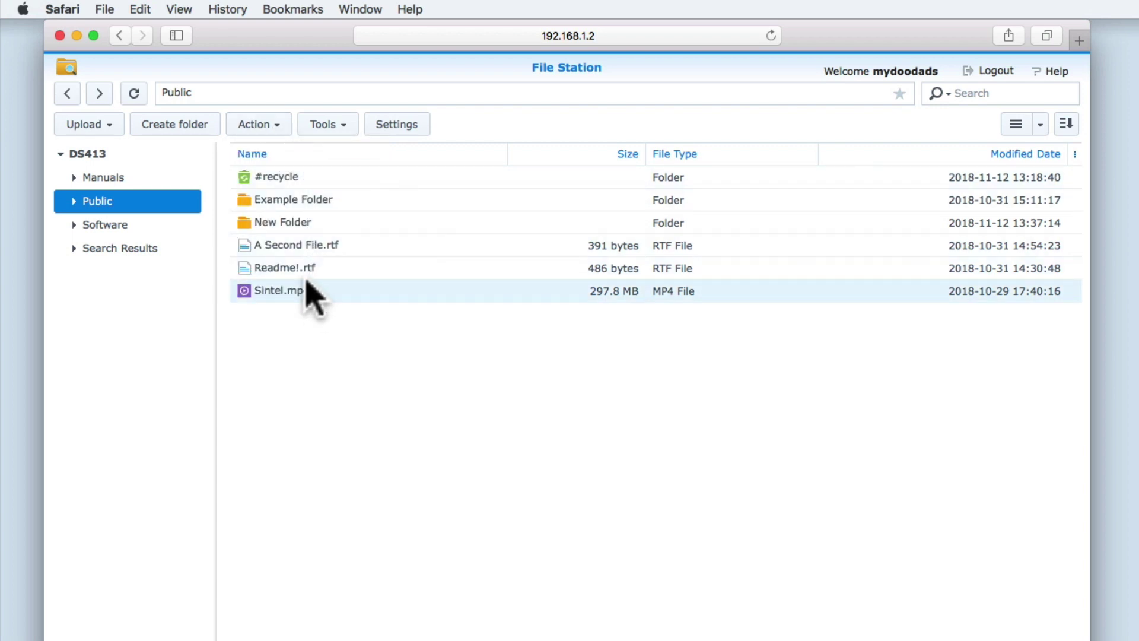
left_click(277, 131)
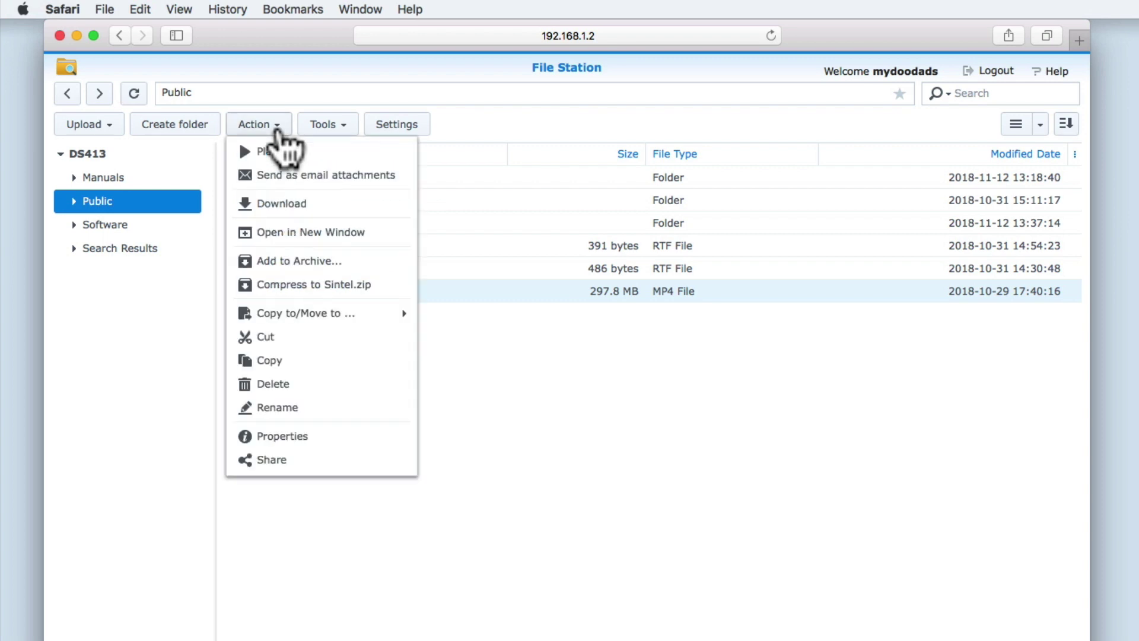
left_click(300, 159)
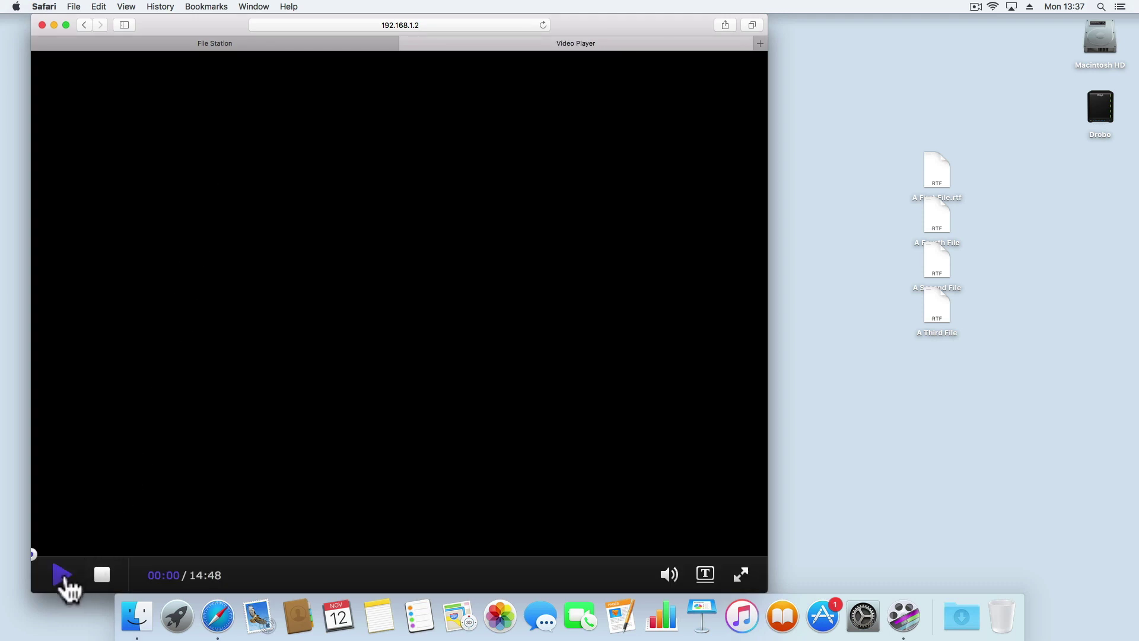
Play the Sintel video, pause it at 00:18, and close the Video Player tab
left_click(63, 575)
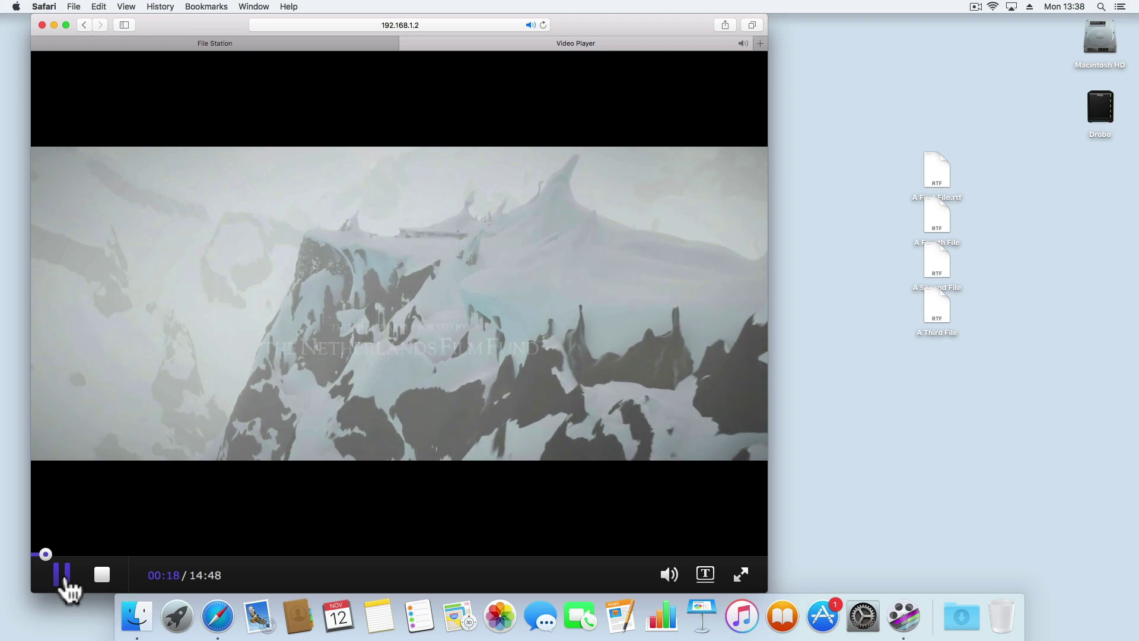
left_click(66, 584)
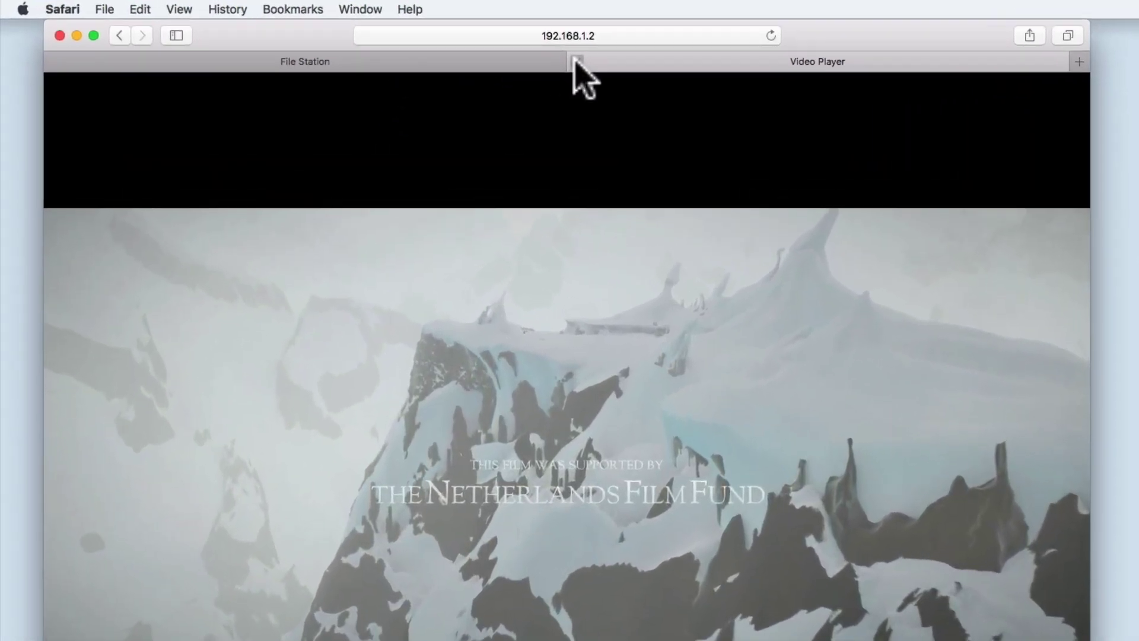
left_click(497, 52)
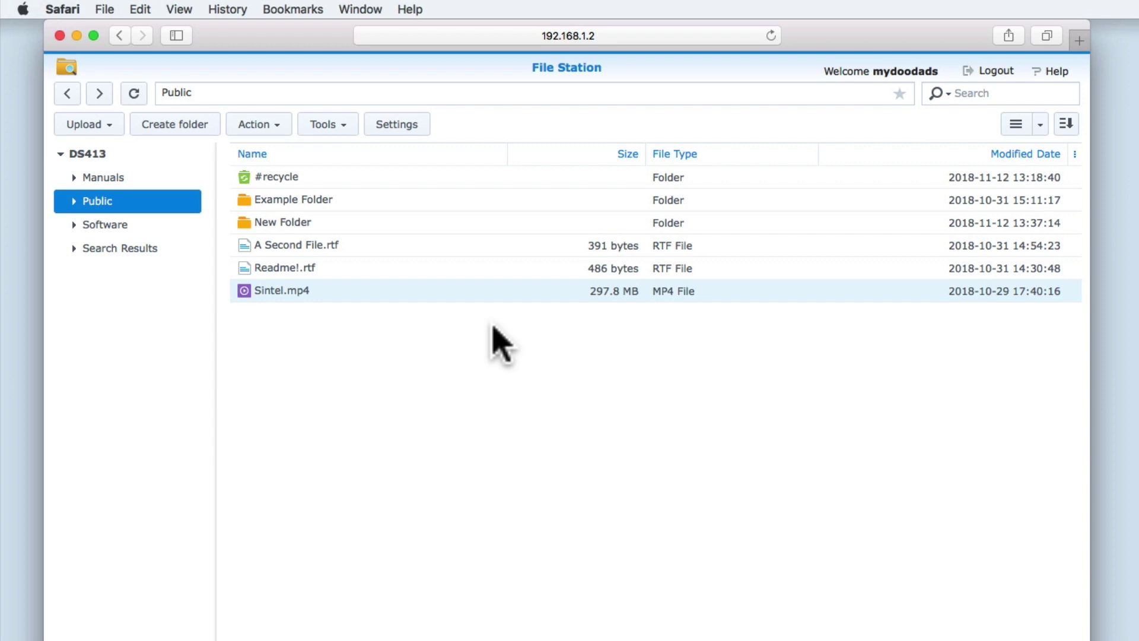
Download Readme!.rtf from Public using the Action menu's Download option
left_click(311, 268)
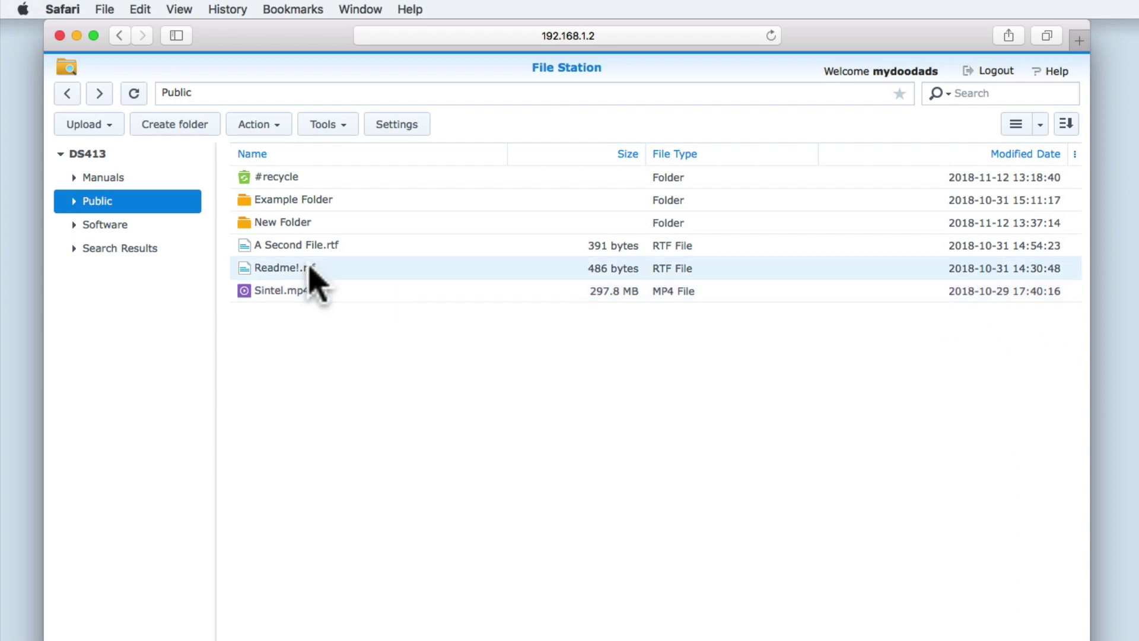
left_click(284, 139)
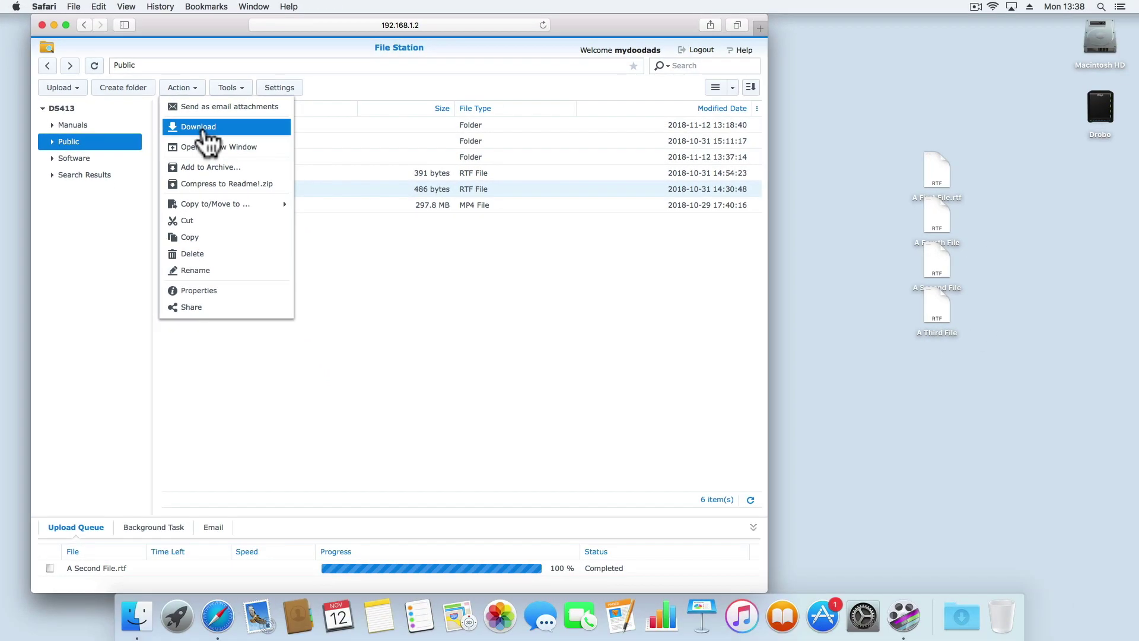
left_click(203, 130)
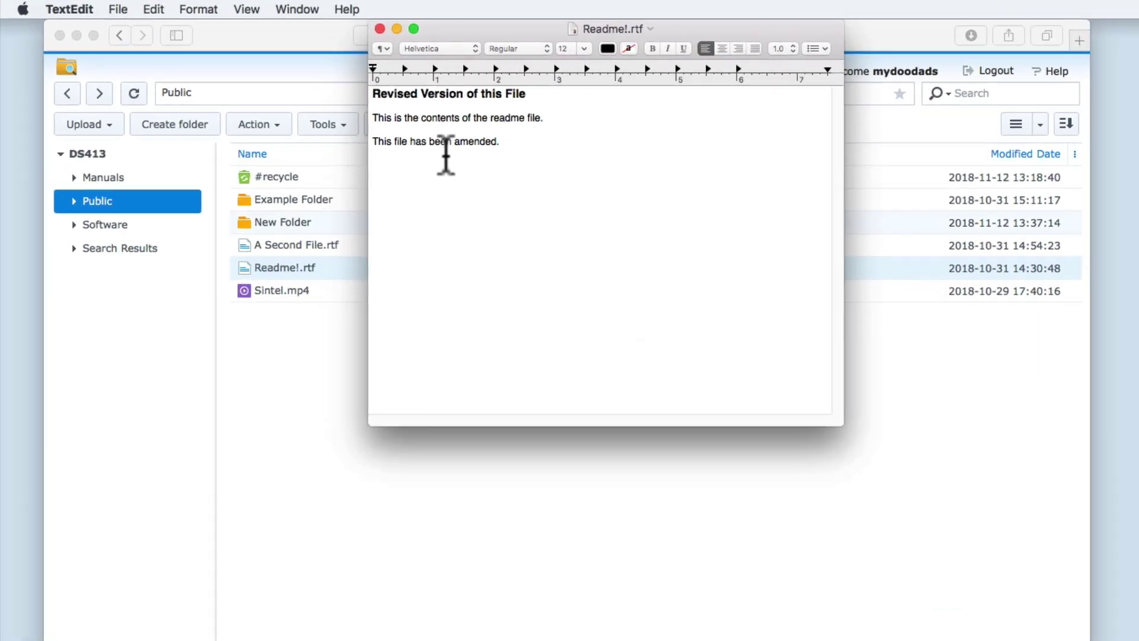
left_click(379, 28)
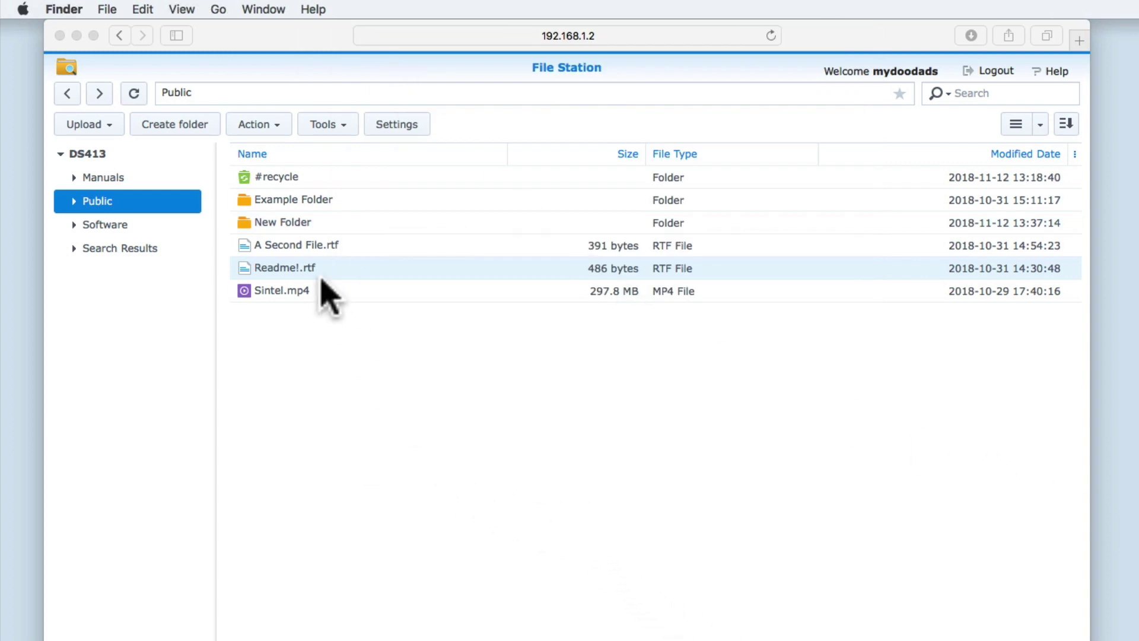
left_click(275, 125)
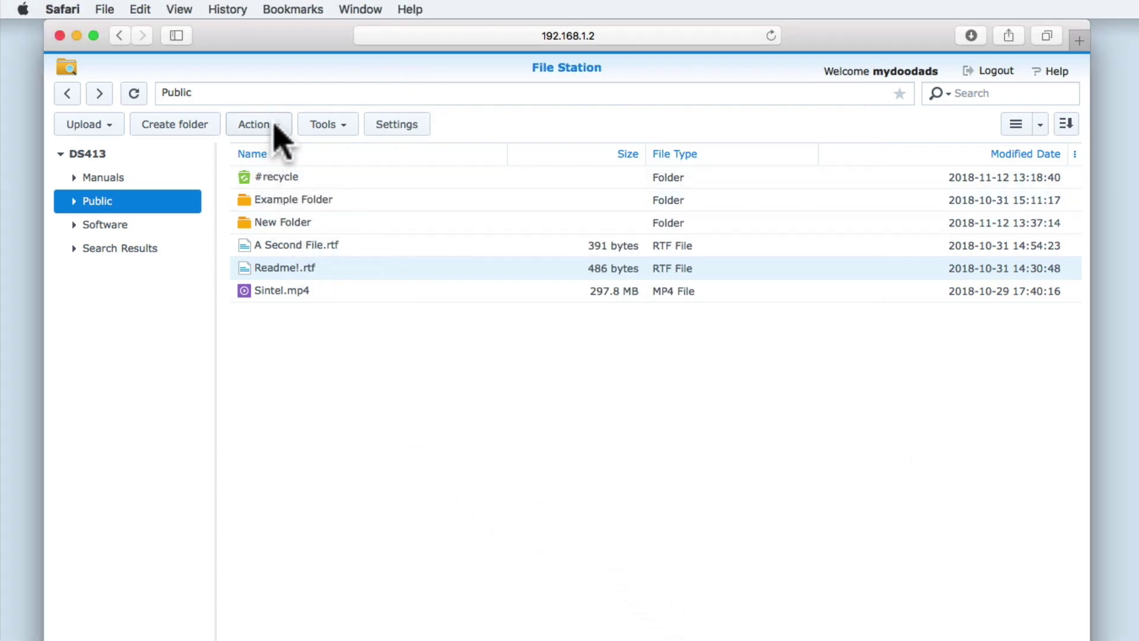
Bring up the Copy to destination chooser for Readme!.rtf from the Copy to/Move to submenu
left_click(276, 126)
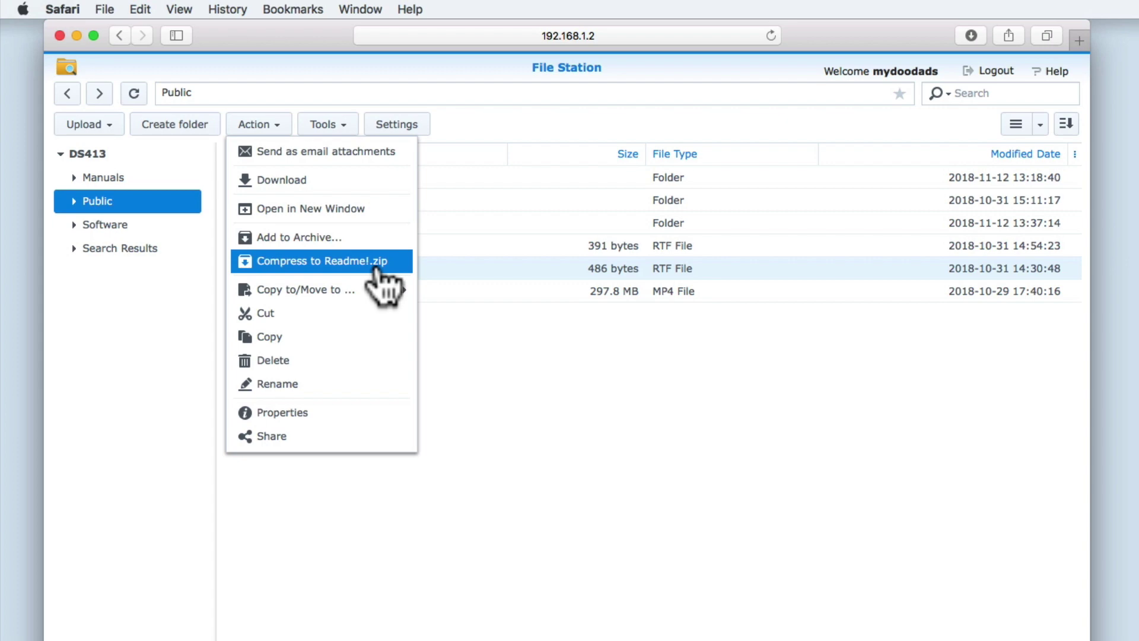
mouse_move(379, 293)
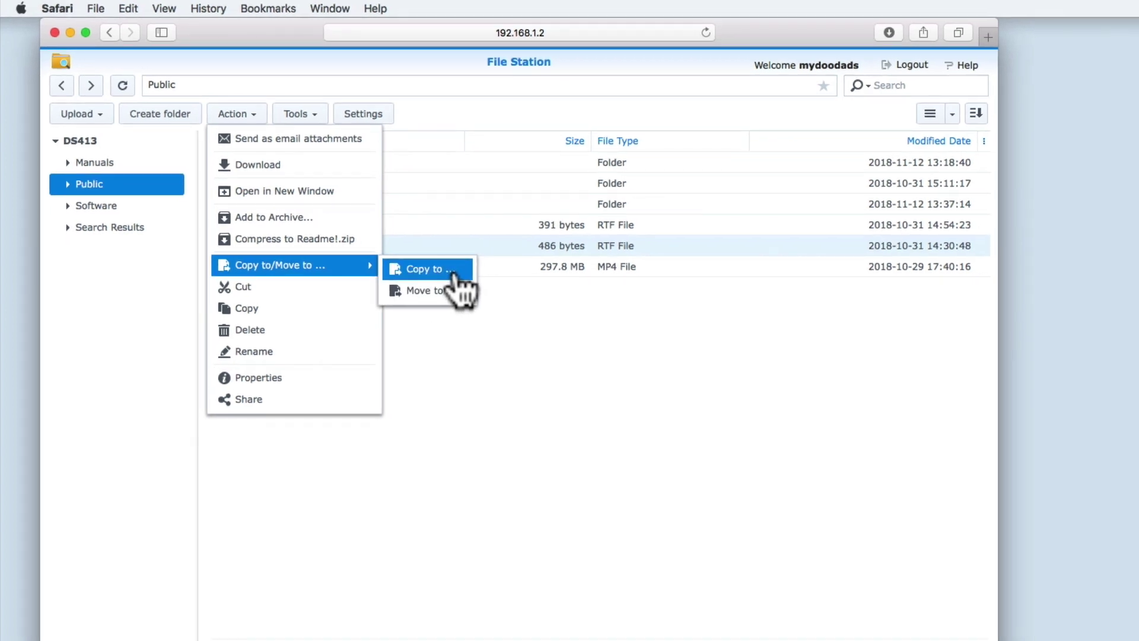
left_click(458, 288)
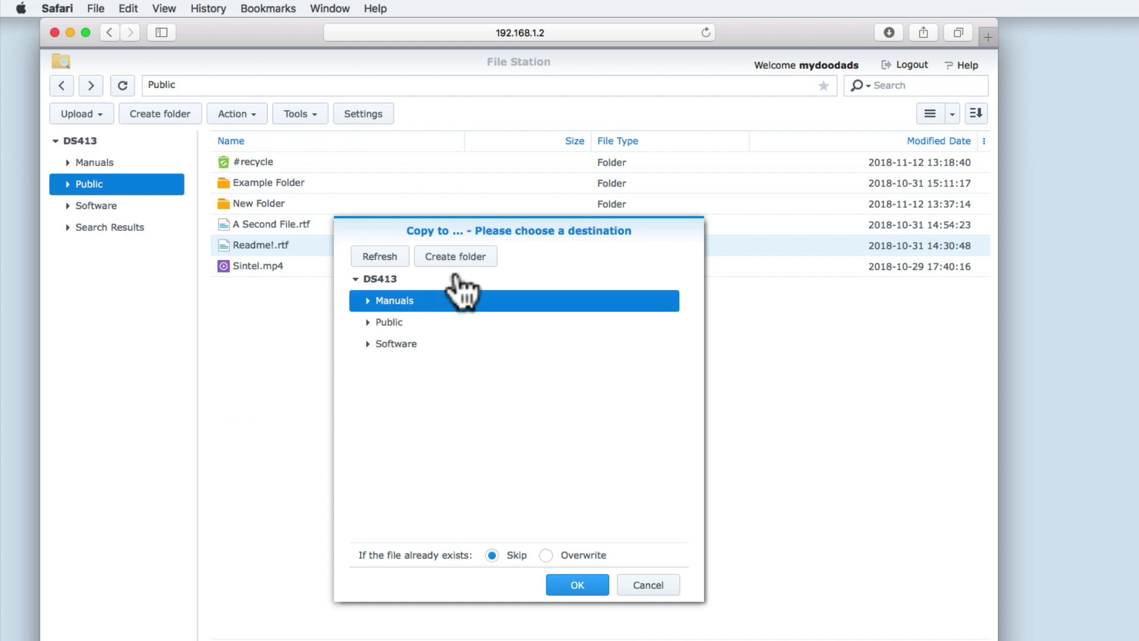
Copy Readme!.rtf into Example Folder under Public
left_click(368, 322)
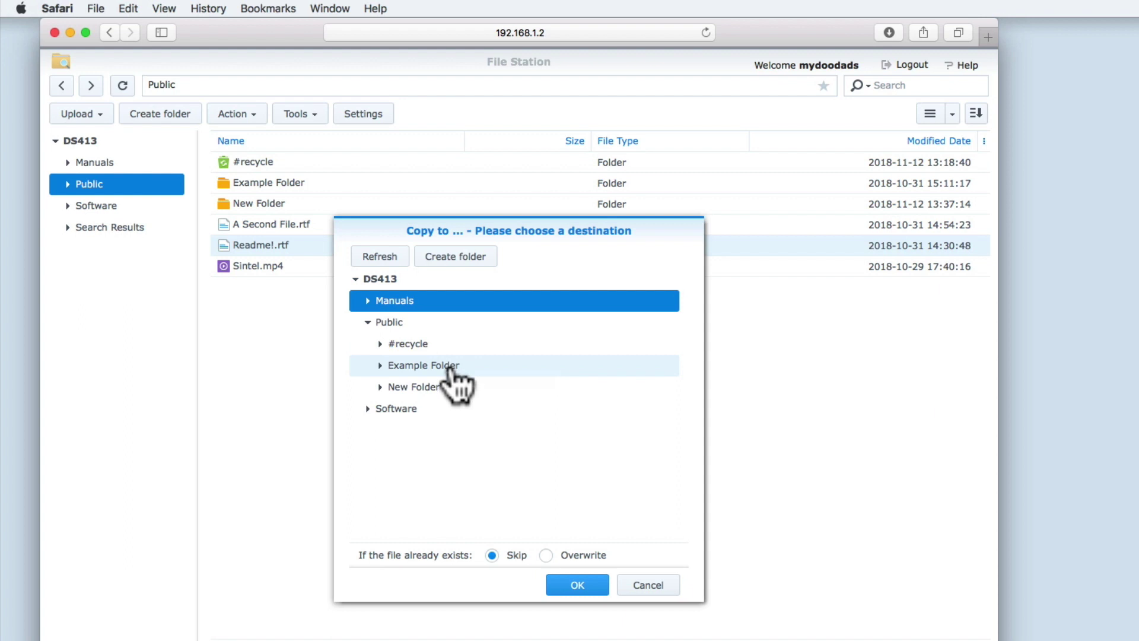
left_click(451, 372)
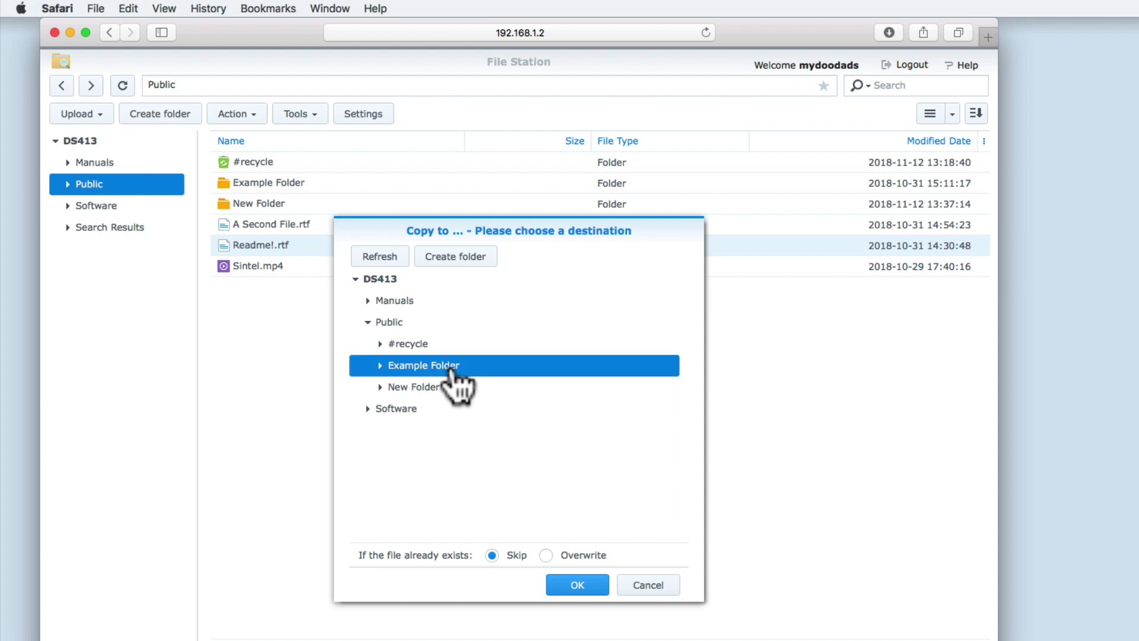
left_click(572, 588)
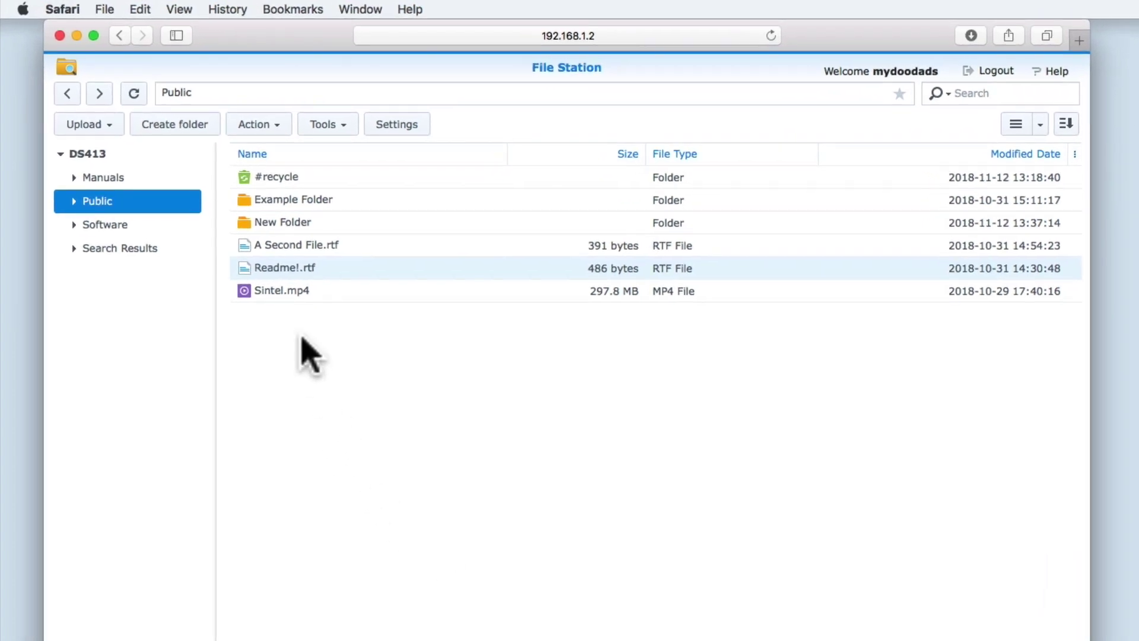
Open Example Folder to verify the copy, then return to Public and reselect Readme!.rtf
left_click(273, 204)
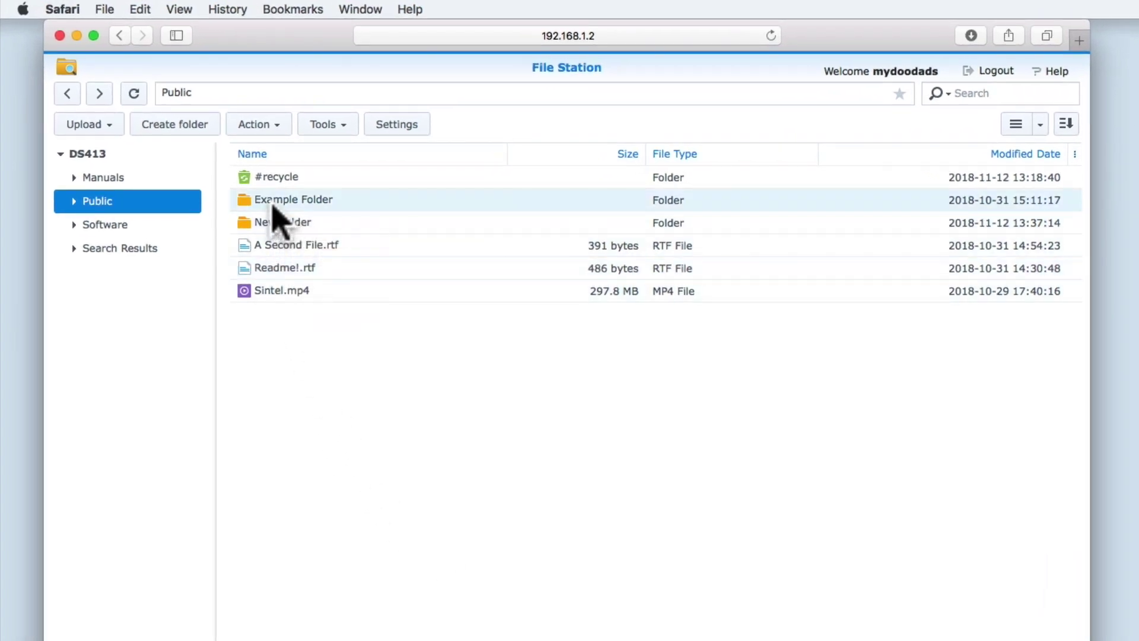
double_click(273, 205)
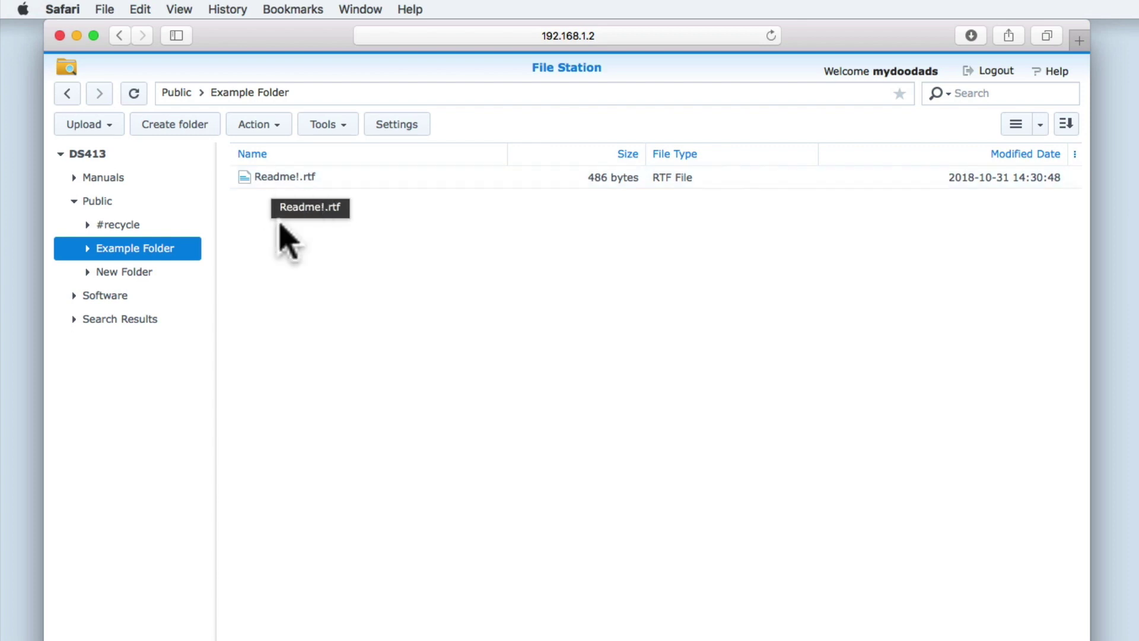
left_click(66, 96)
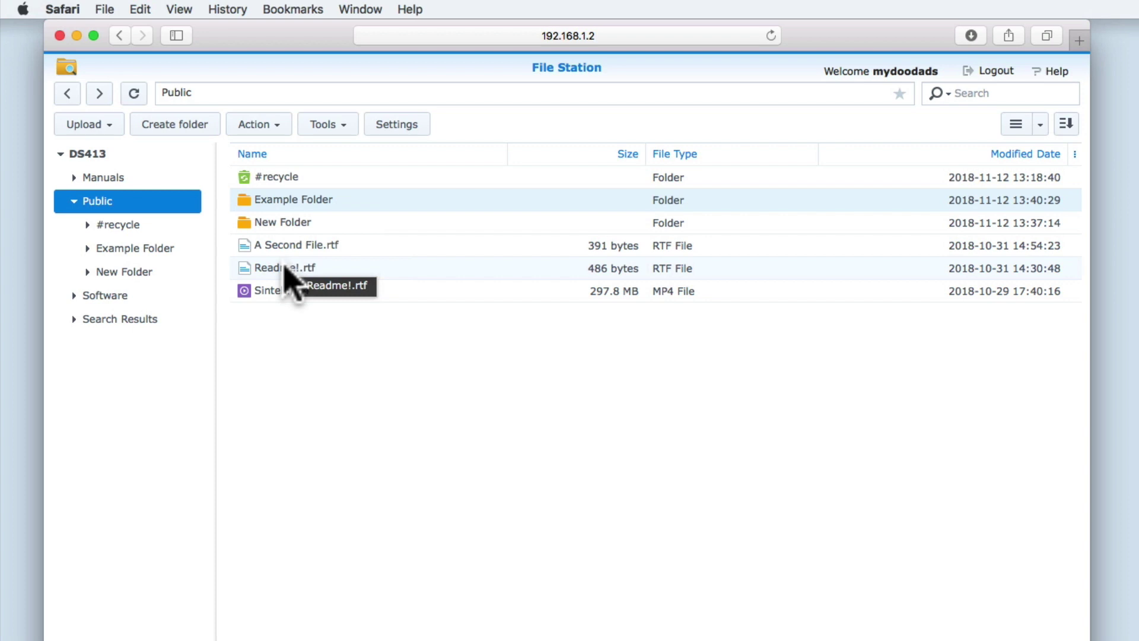
left_click(284, 269)
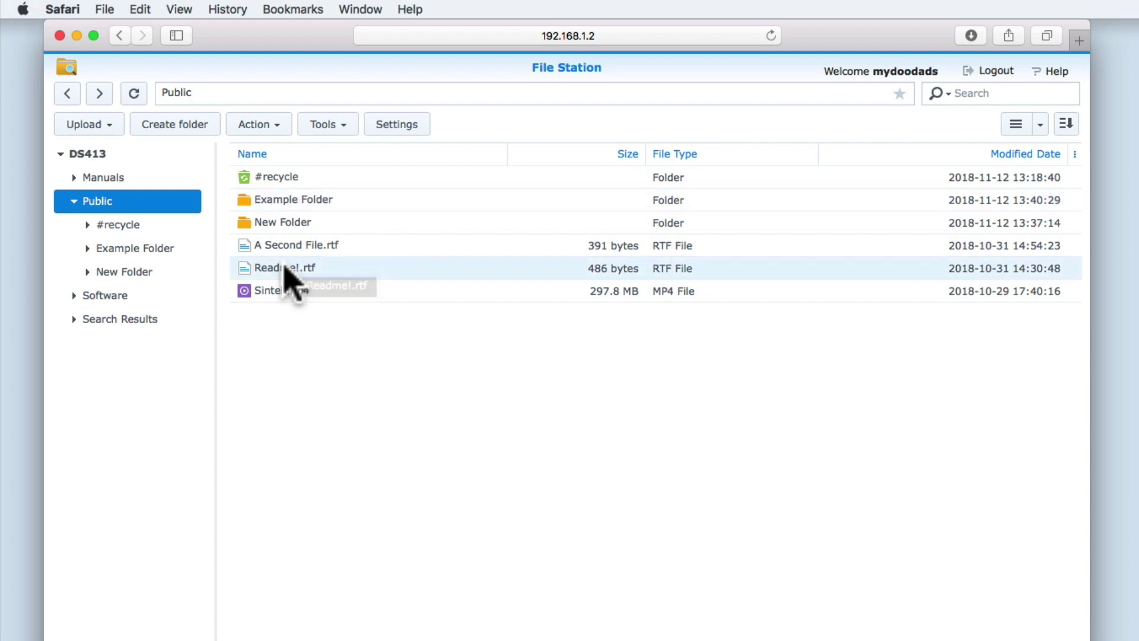
Move Readme!.rtf into Public > New Folder, confirm it arrived there, then return to Public
left_click(273, 130)
mouse_move(291, 290)
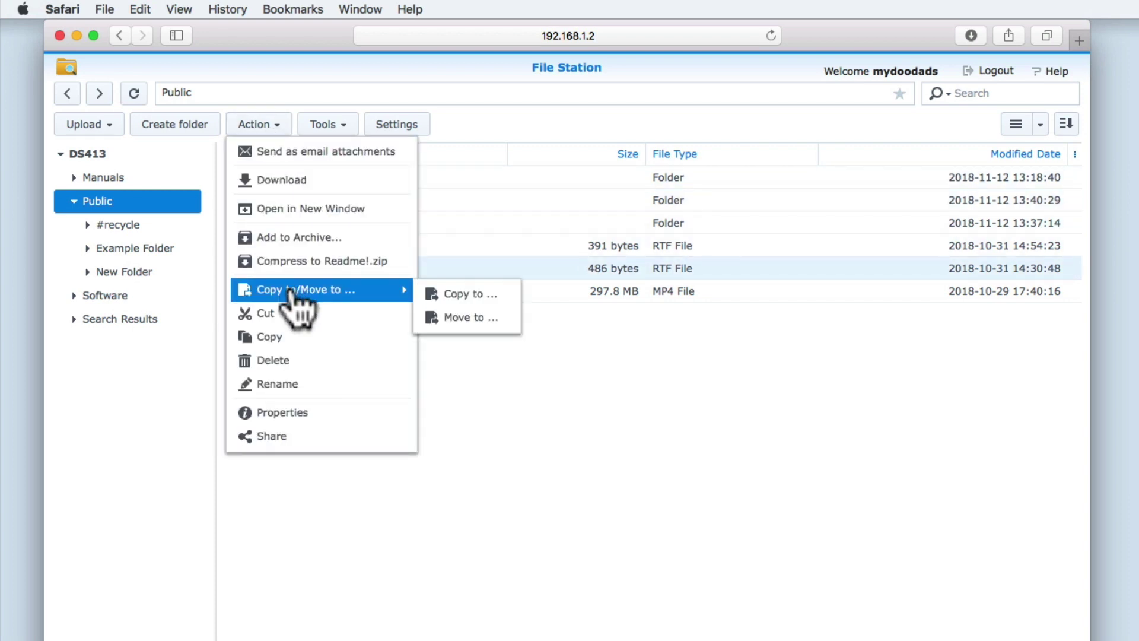
left_click(502, 321)
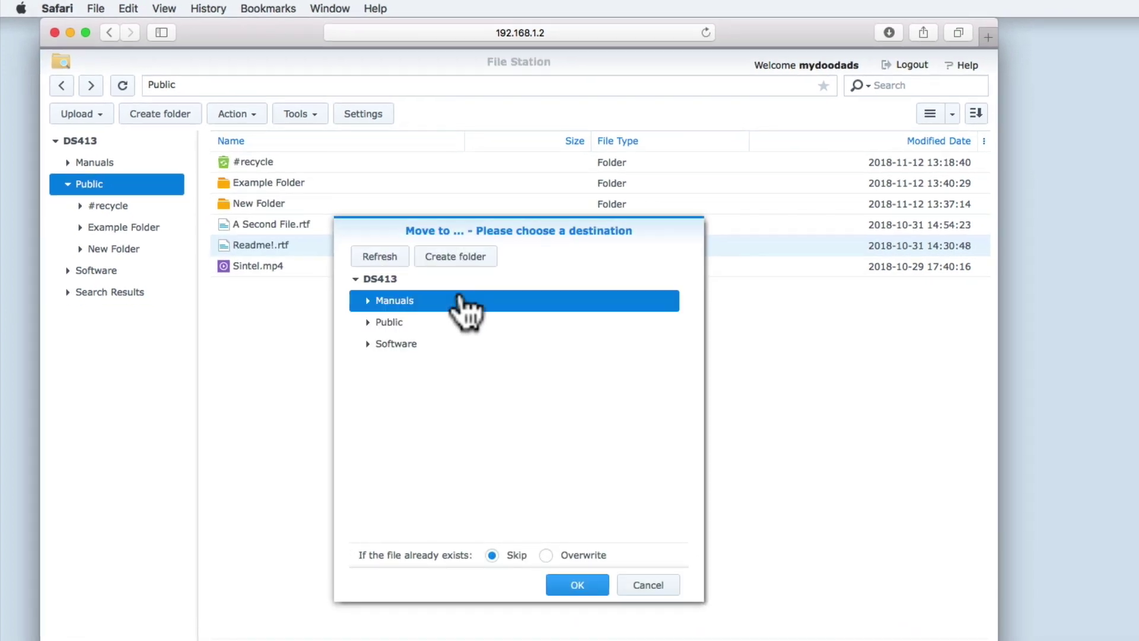
left_click(389, 324)
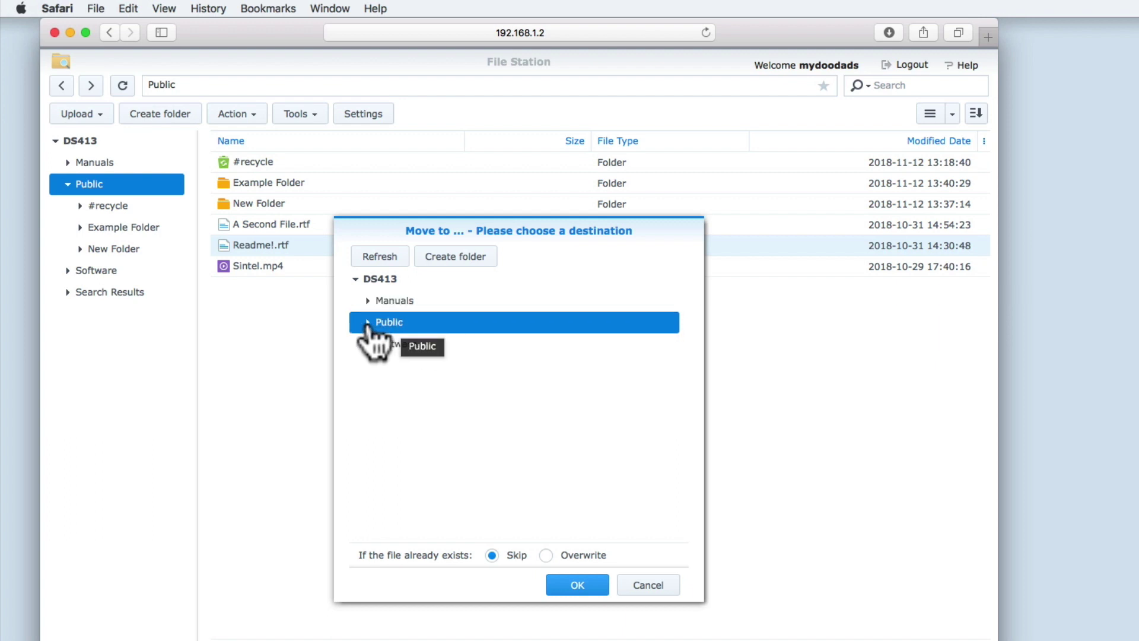
left_click(367, 324)
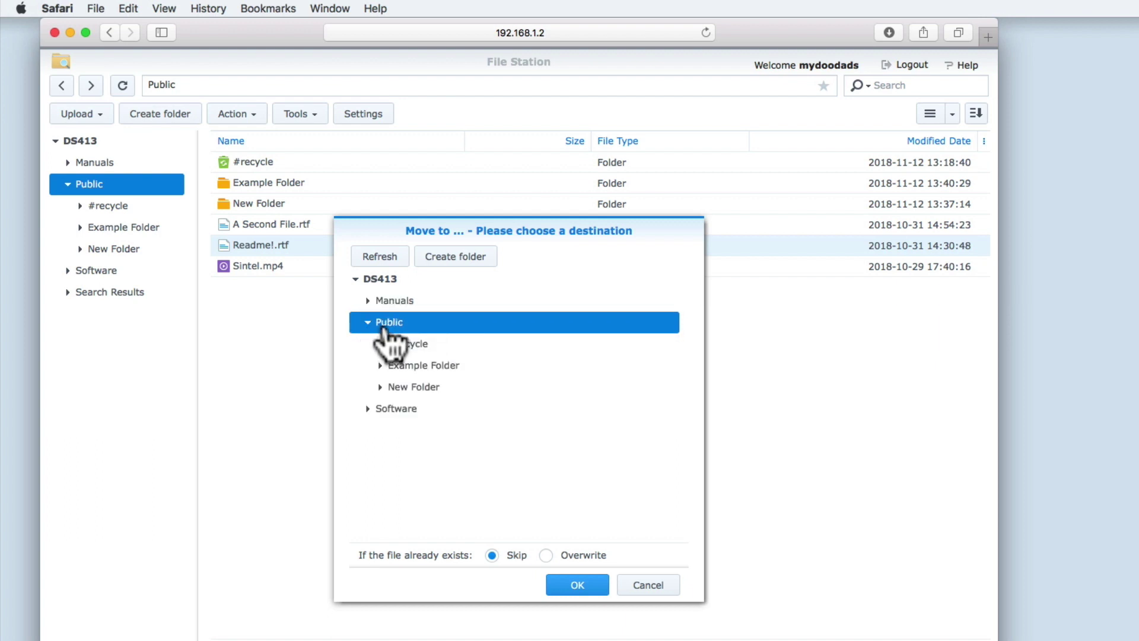
left_click(426, 392)
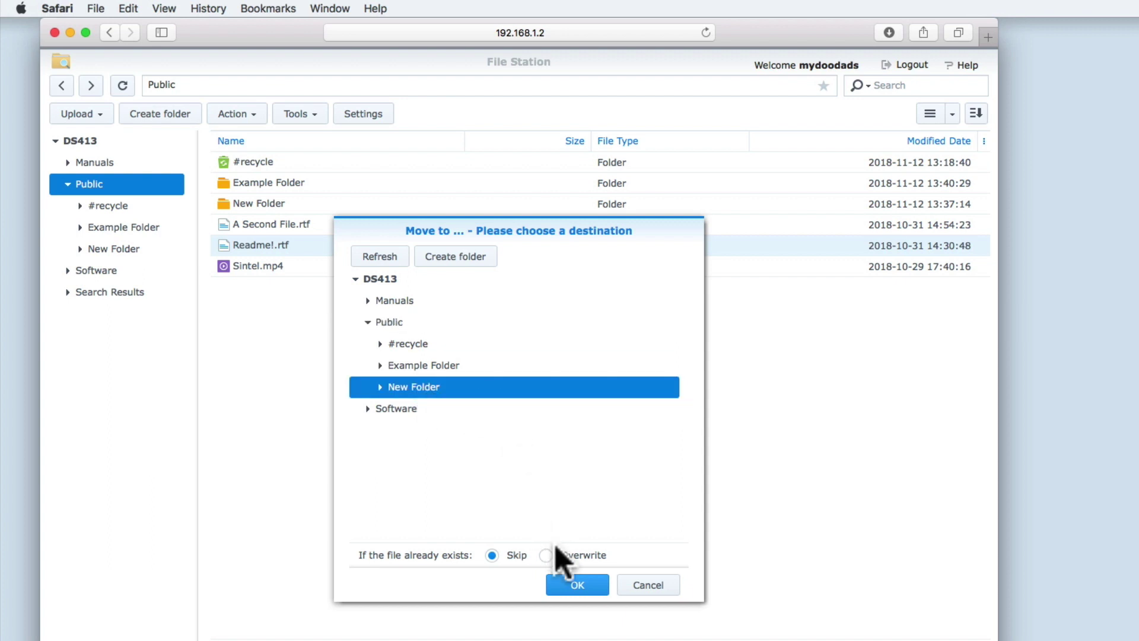
left_click(571, 586)
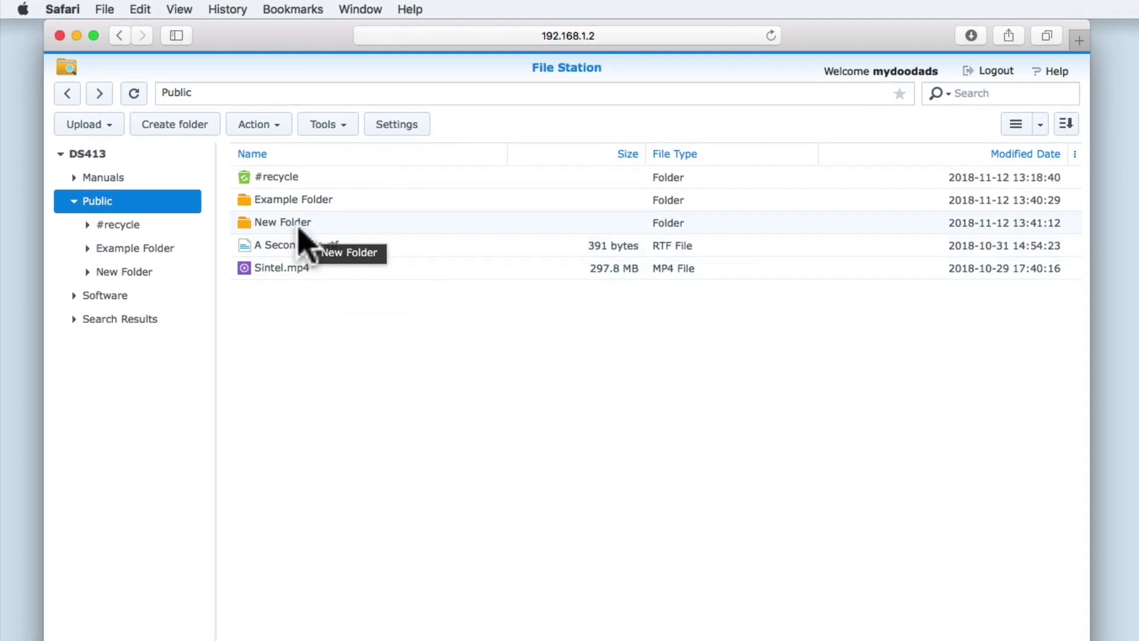
double_click(282, 222)
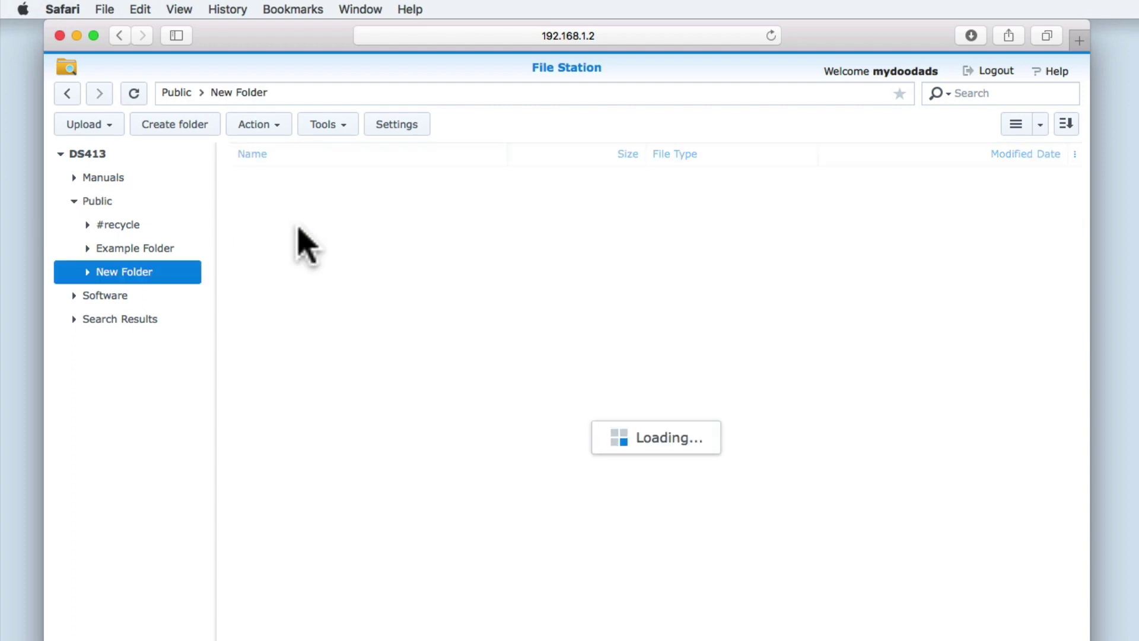
left_click(69, 93)
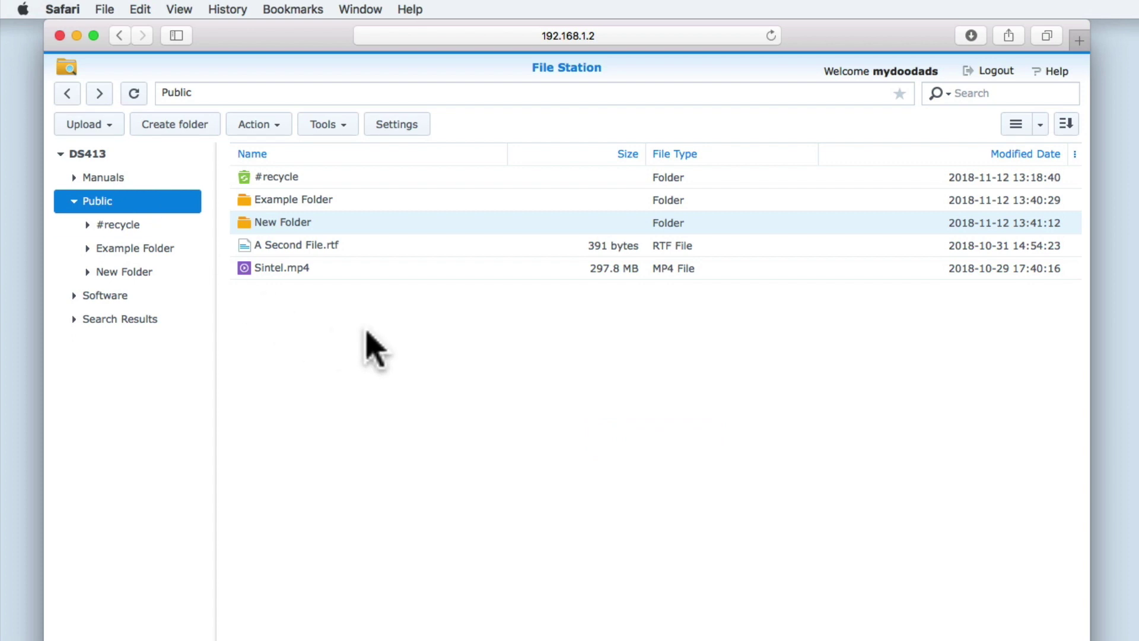
Copy A Second File.rtf into Example Folder using Paste - Overwrite, then return to Public
left_click(312, 248)
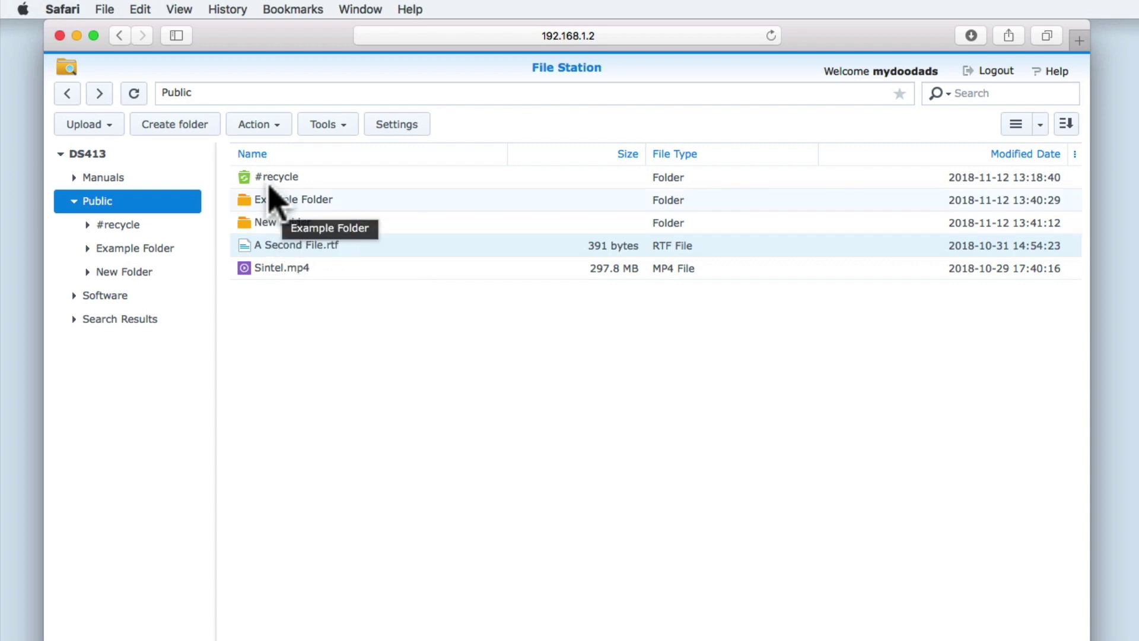
left_click(278, 126)
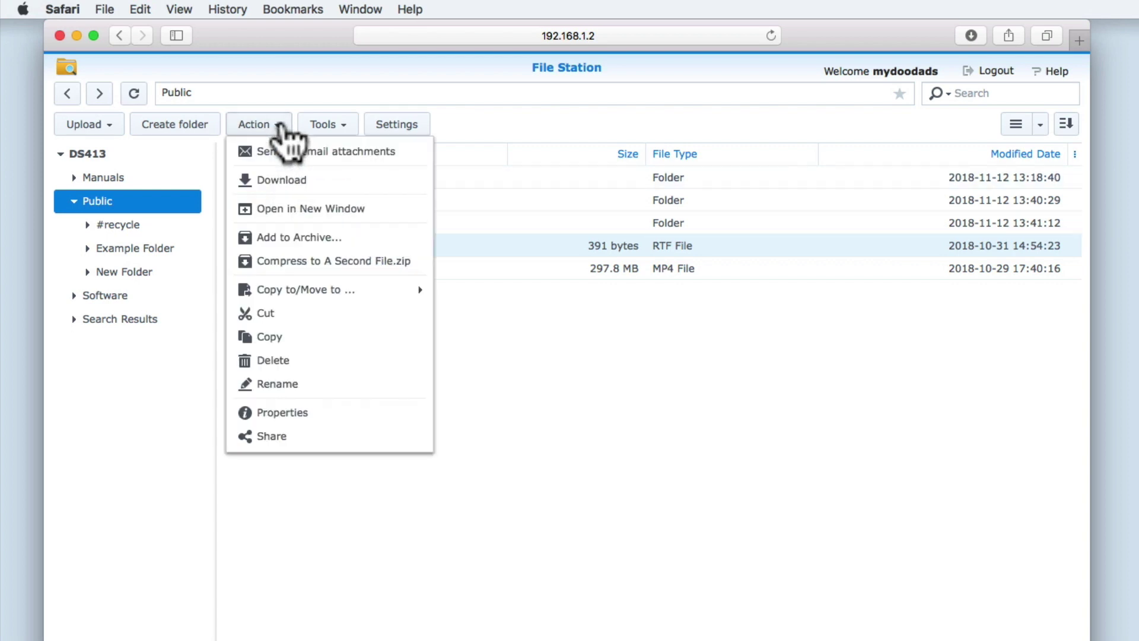
left_click(324, 343)
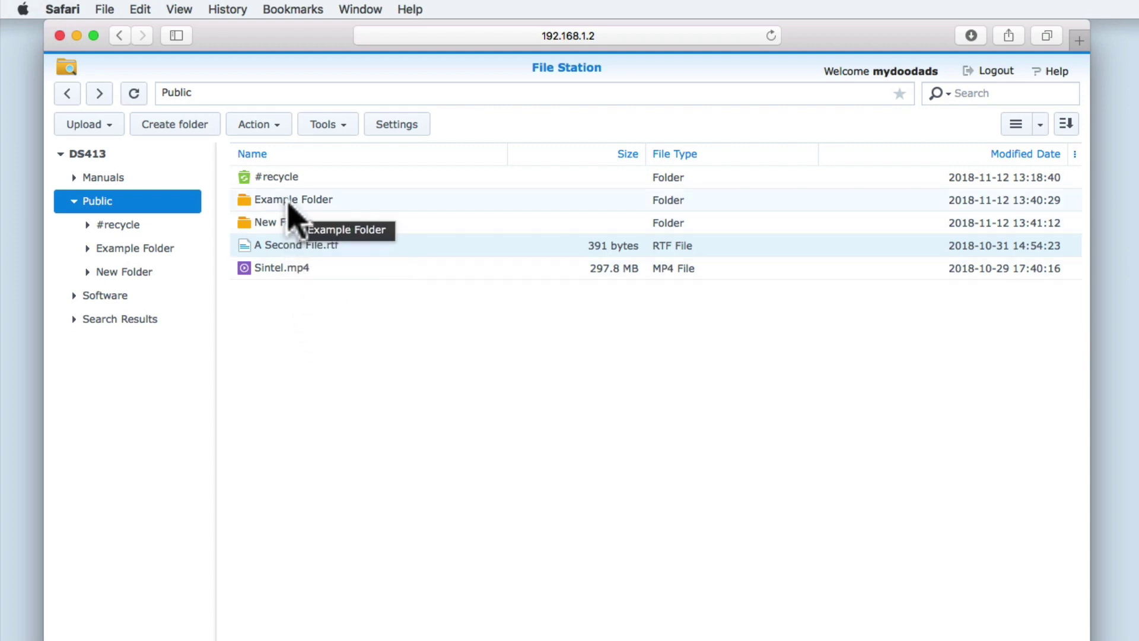
double_click(308, 202)
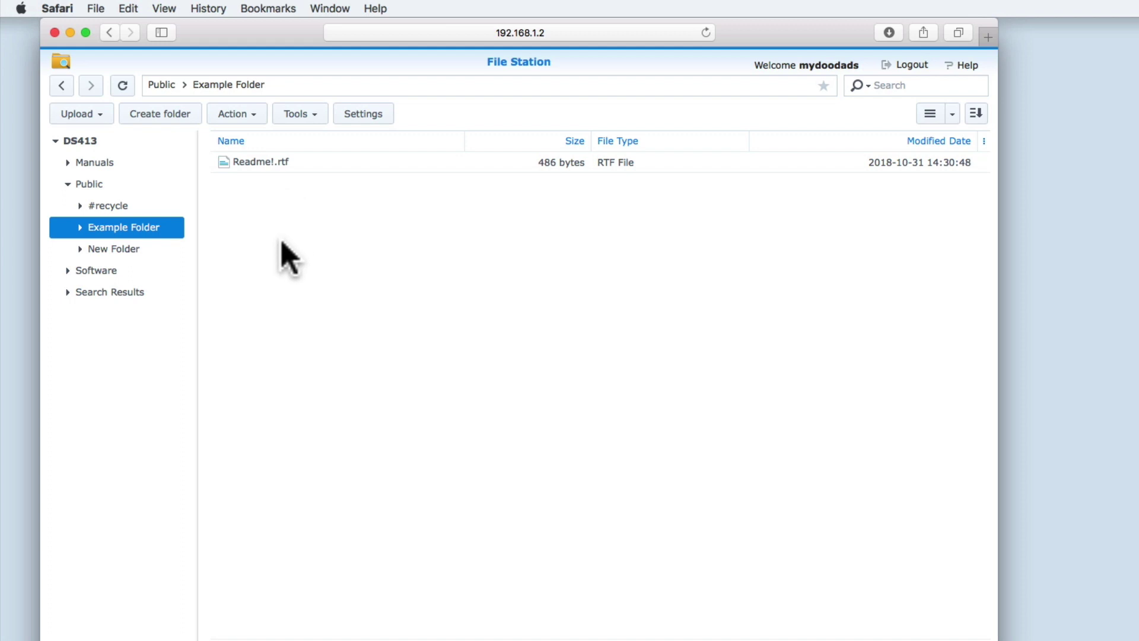
right_click(284, 254)
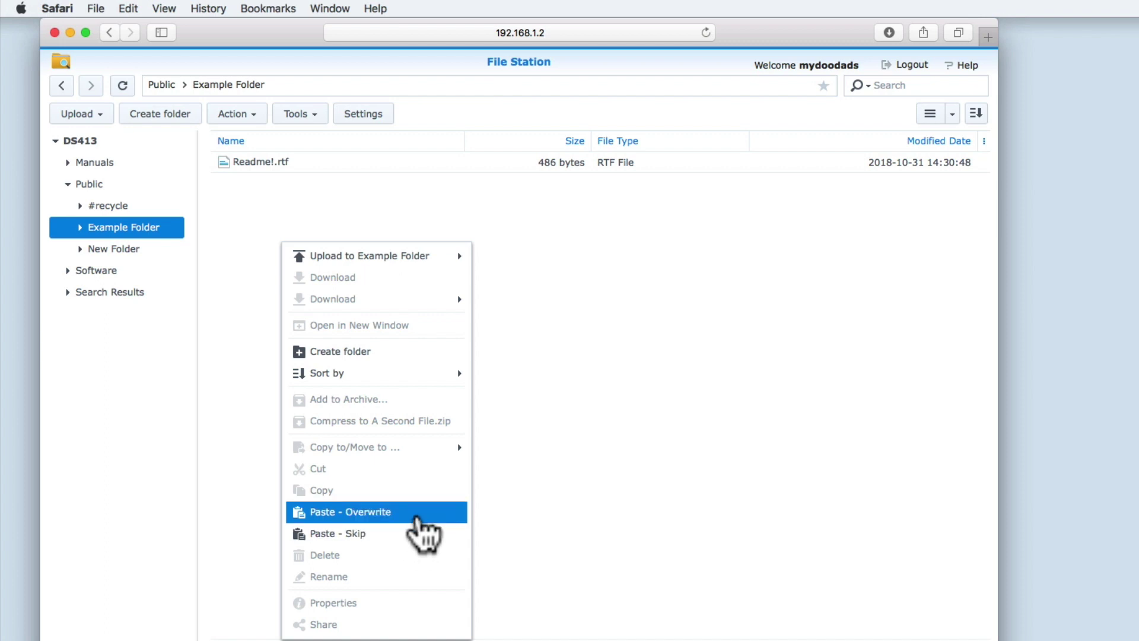
left_click(417, 515)
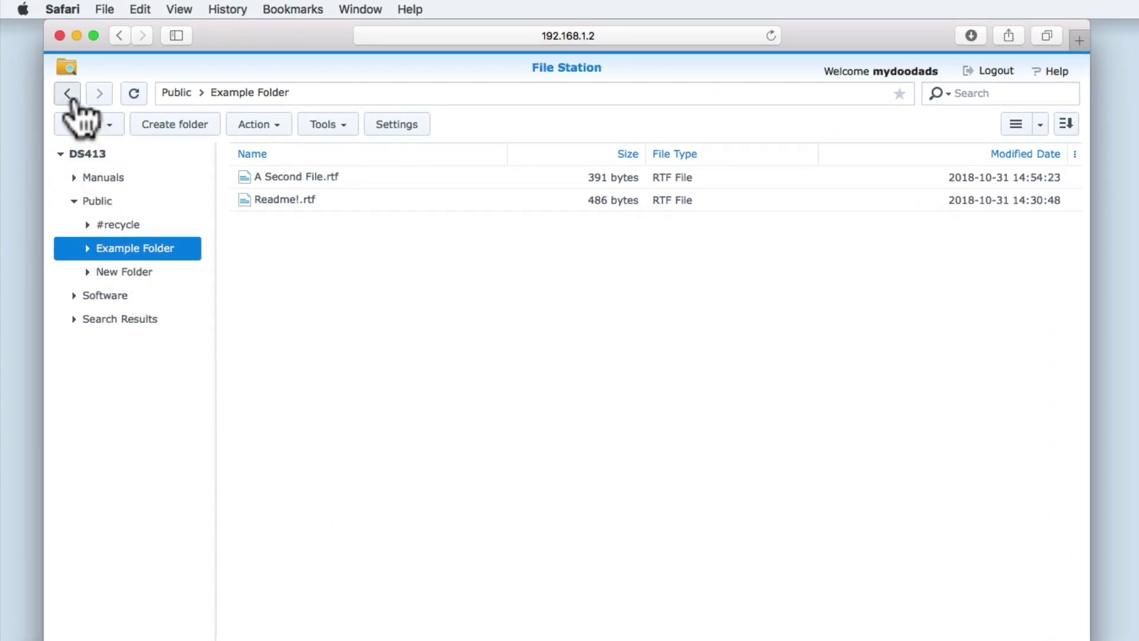
left_click(68, 95)
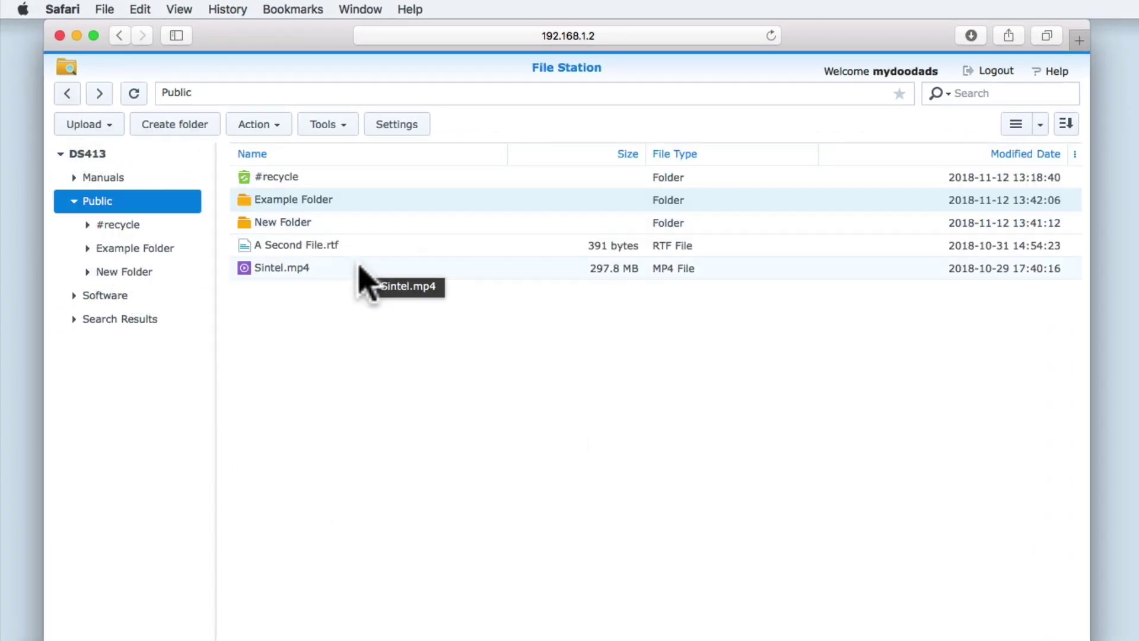
Delete New Folder, leaving #recycle, Example Folder, A Second File.rtf and Sintel.mp4 in Public
left_click(350, 248)
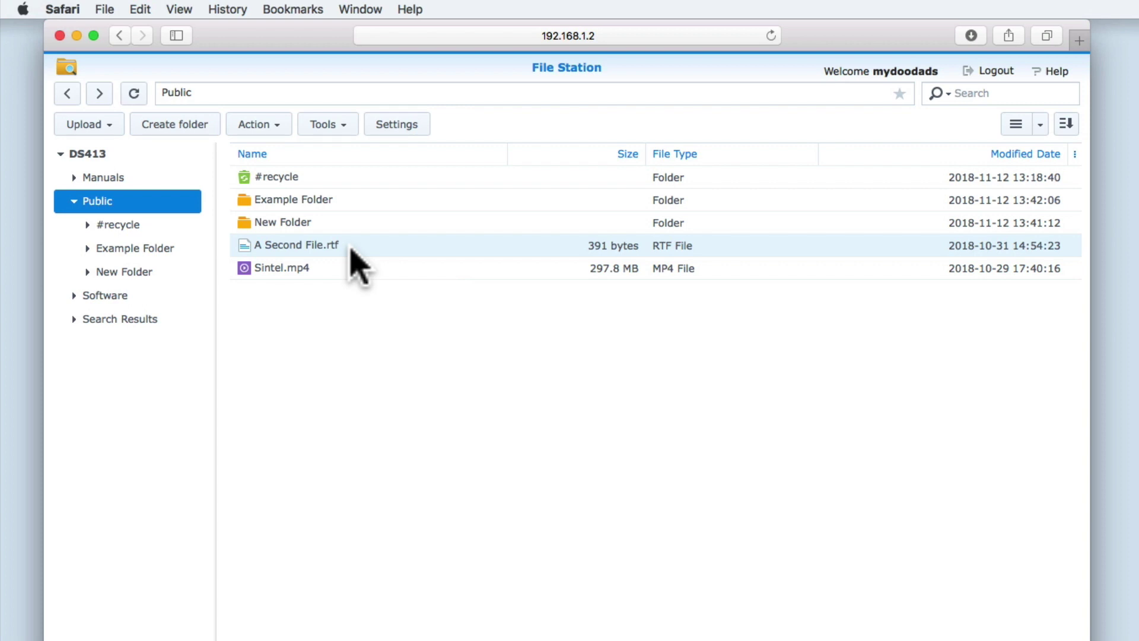
left_click(298, 224)
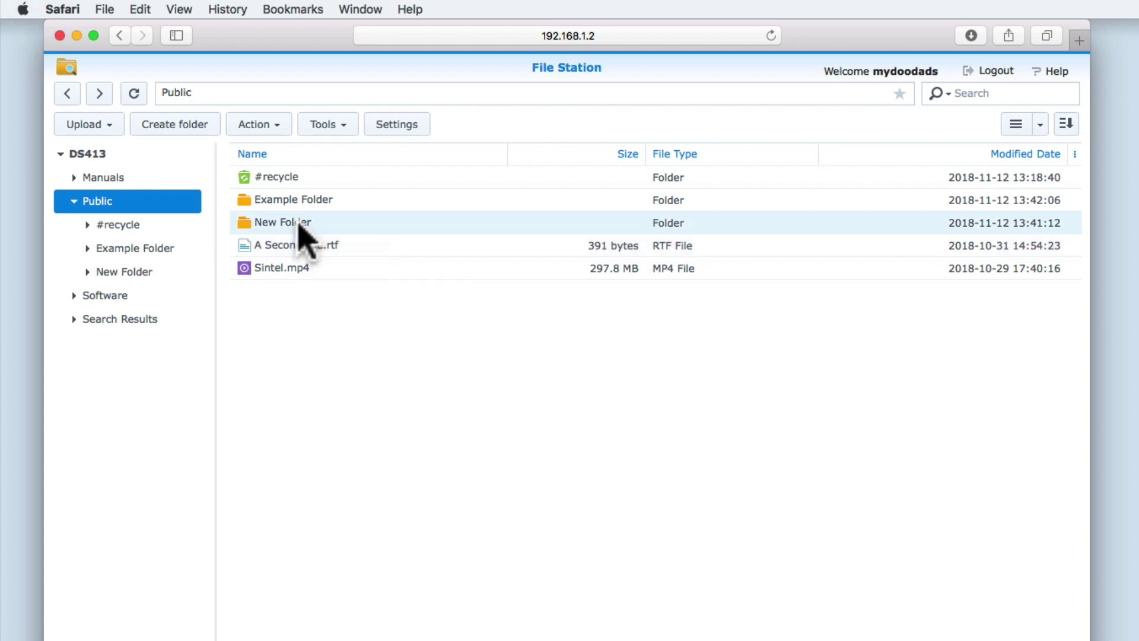
left_click(276, 126)
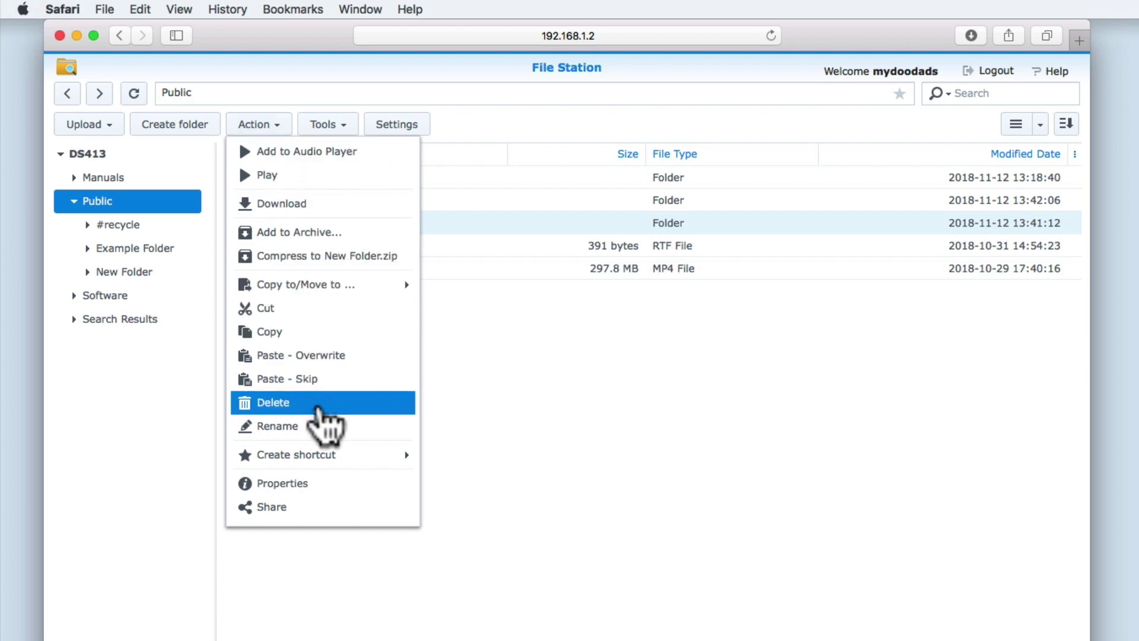
left_click(320, 409)
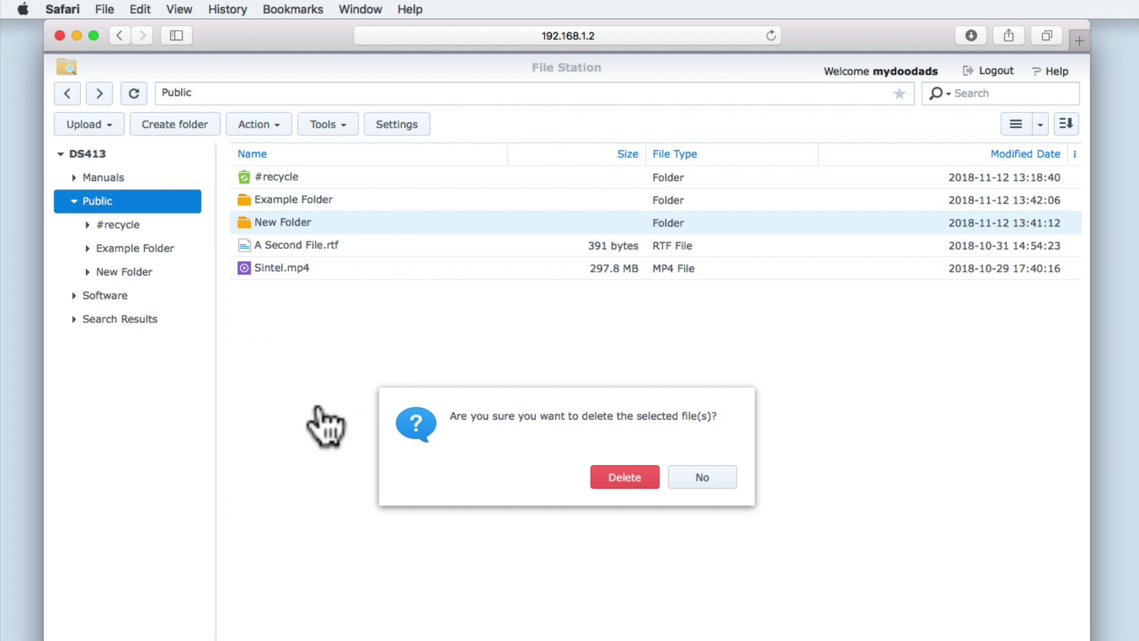
left_click(626, 489)
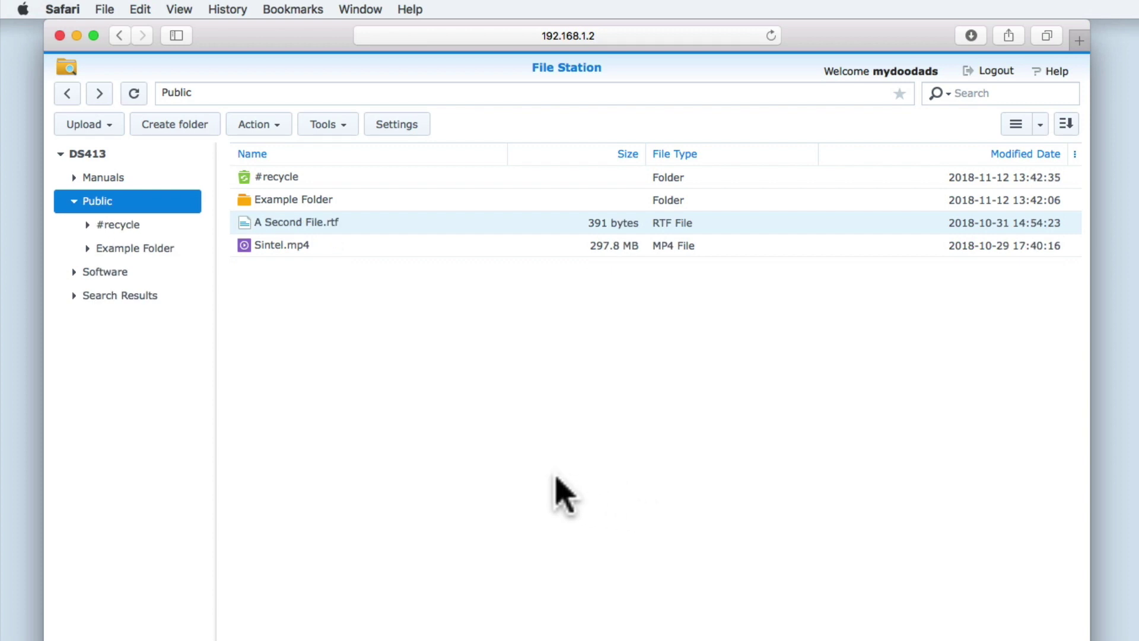
left_click(280, 124)
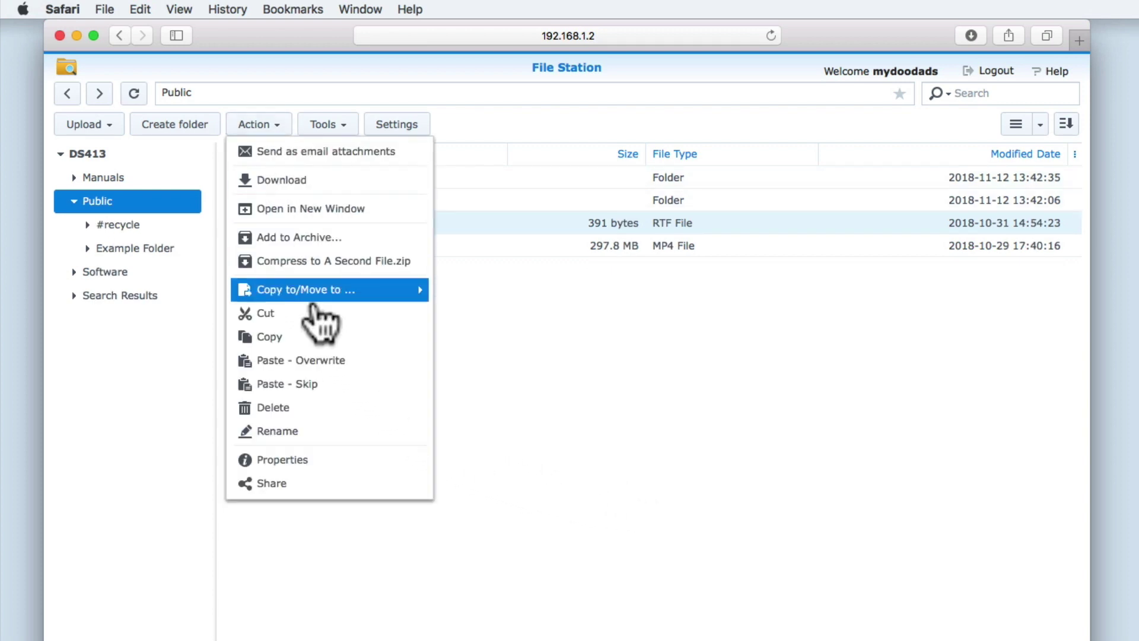
Rename A Second File.rtf to A File.rtf by removing the word Second
left_click(329, 432)
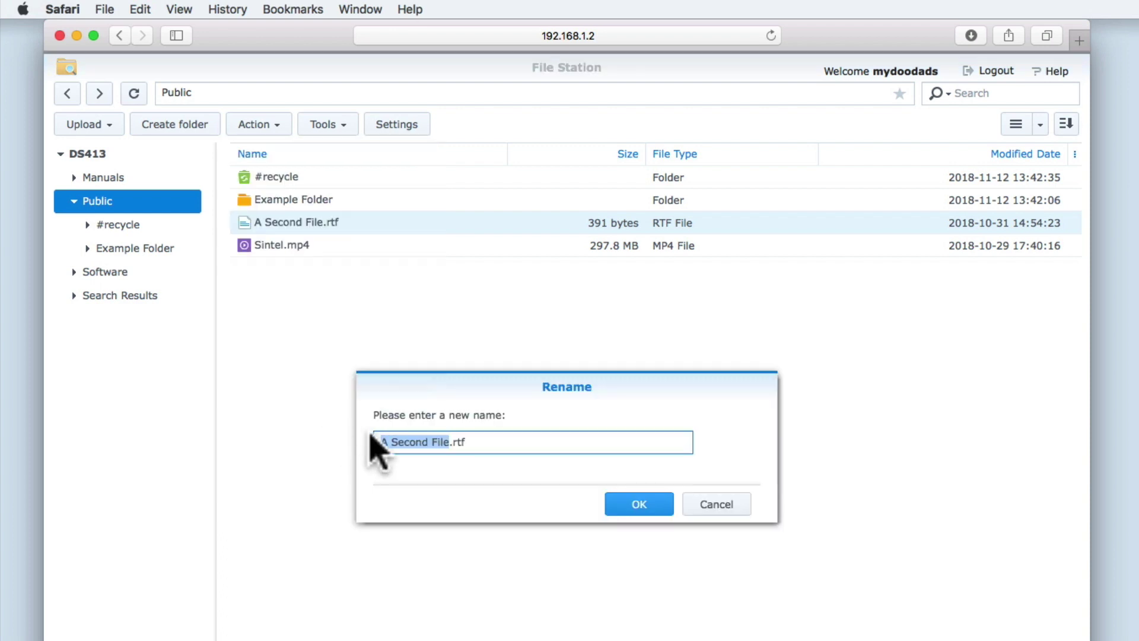
double_click(416, 442)
key("BackSpace")
key("BackSpace")
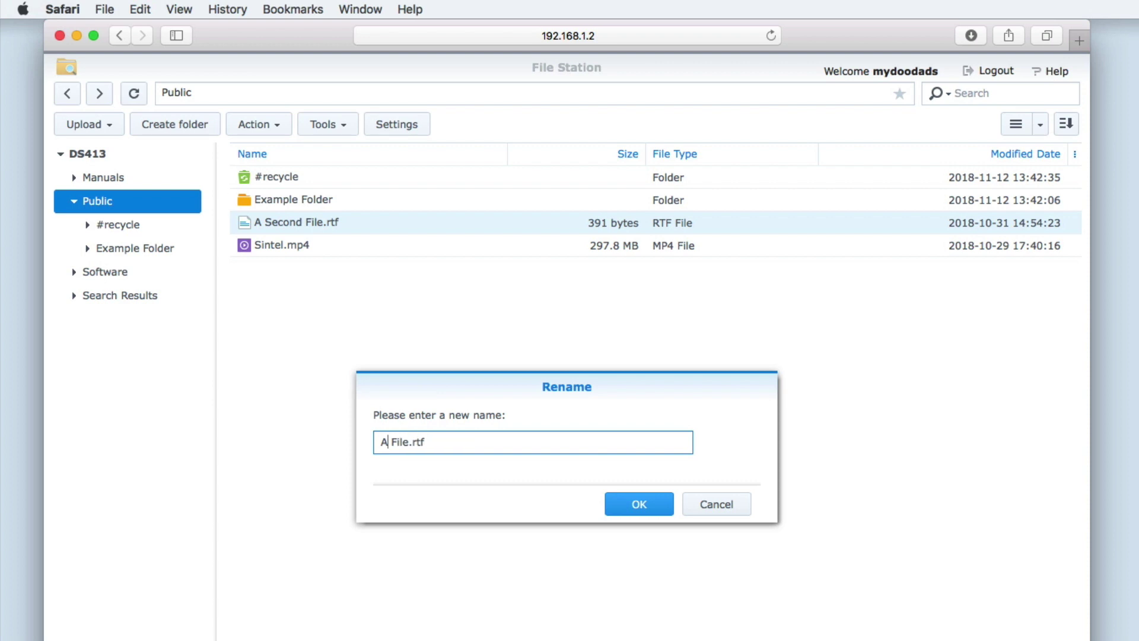
left_click(644, 505)
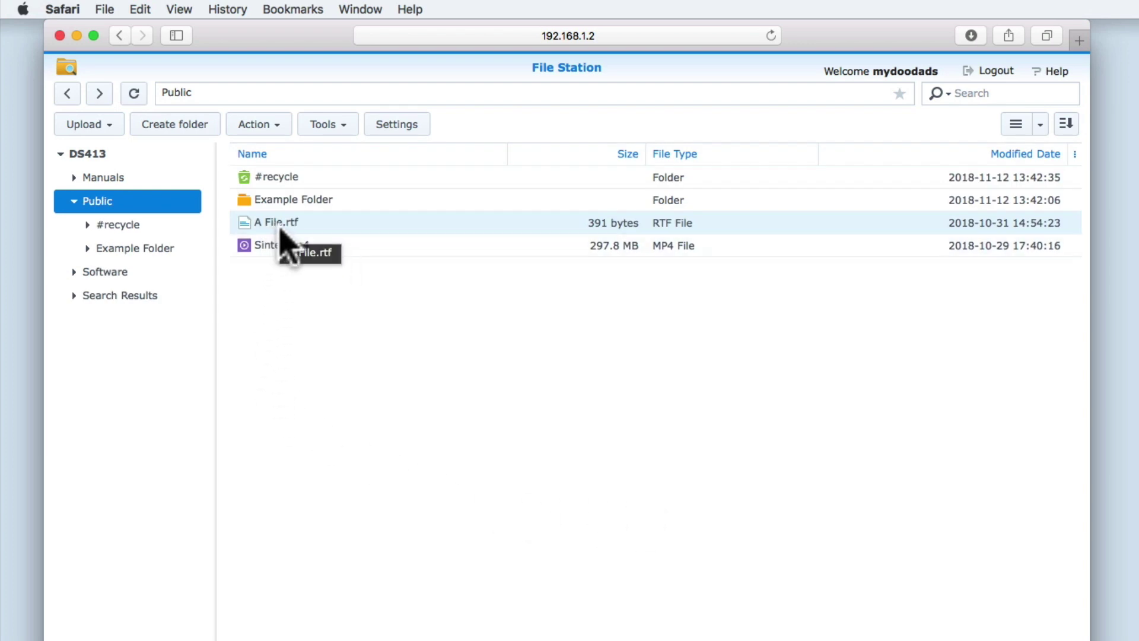
left_click(278, 129)
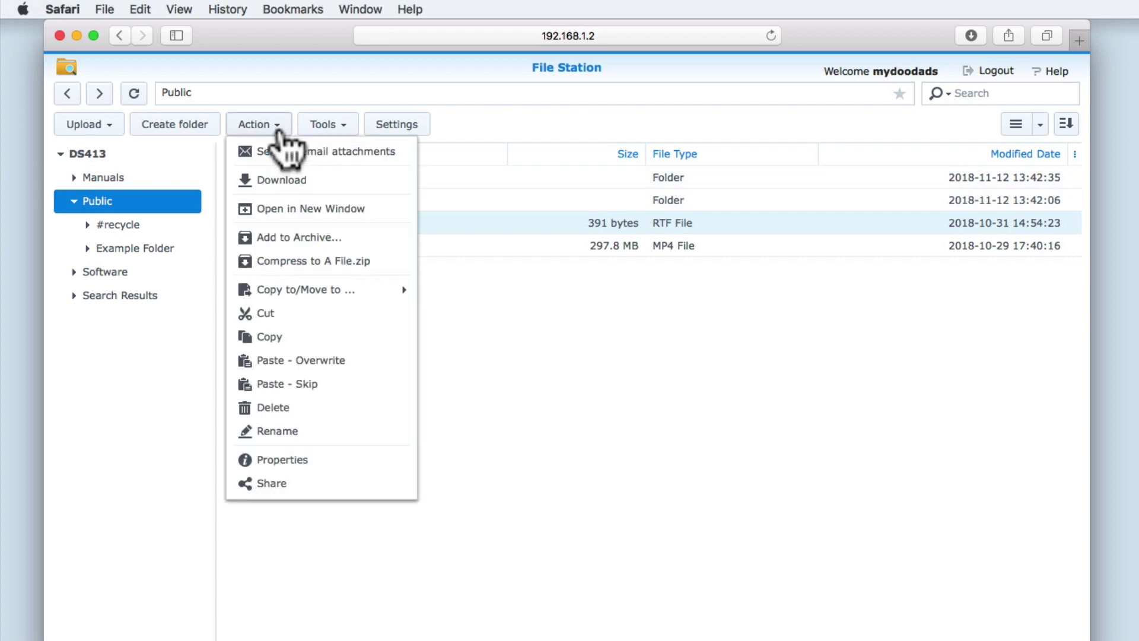
left_click(300, 461)
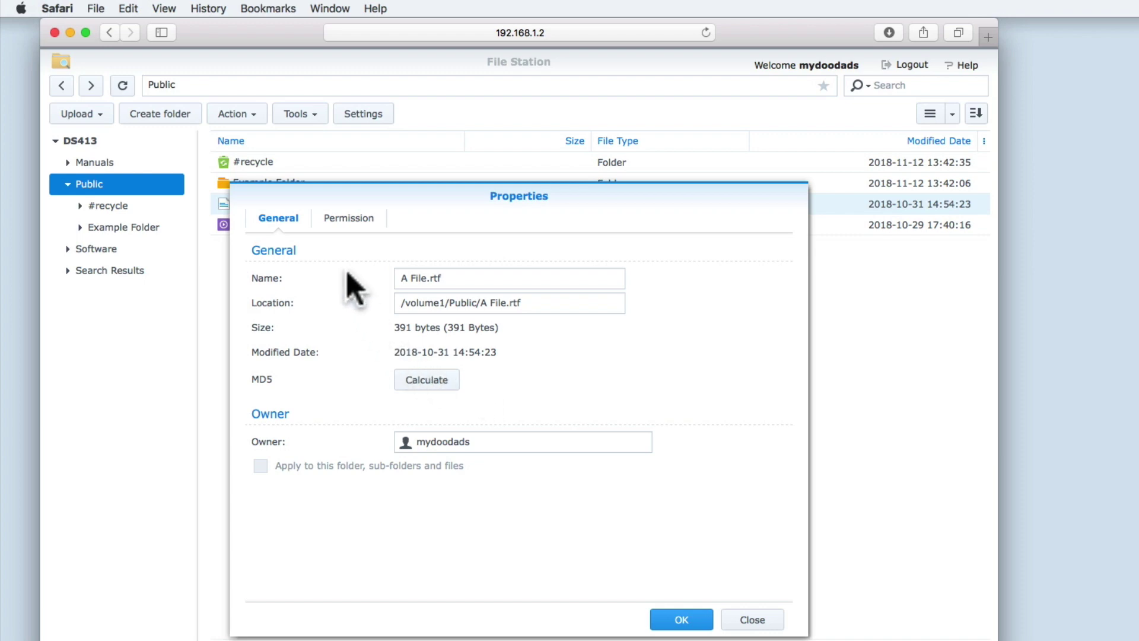
left_click(353, 226)
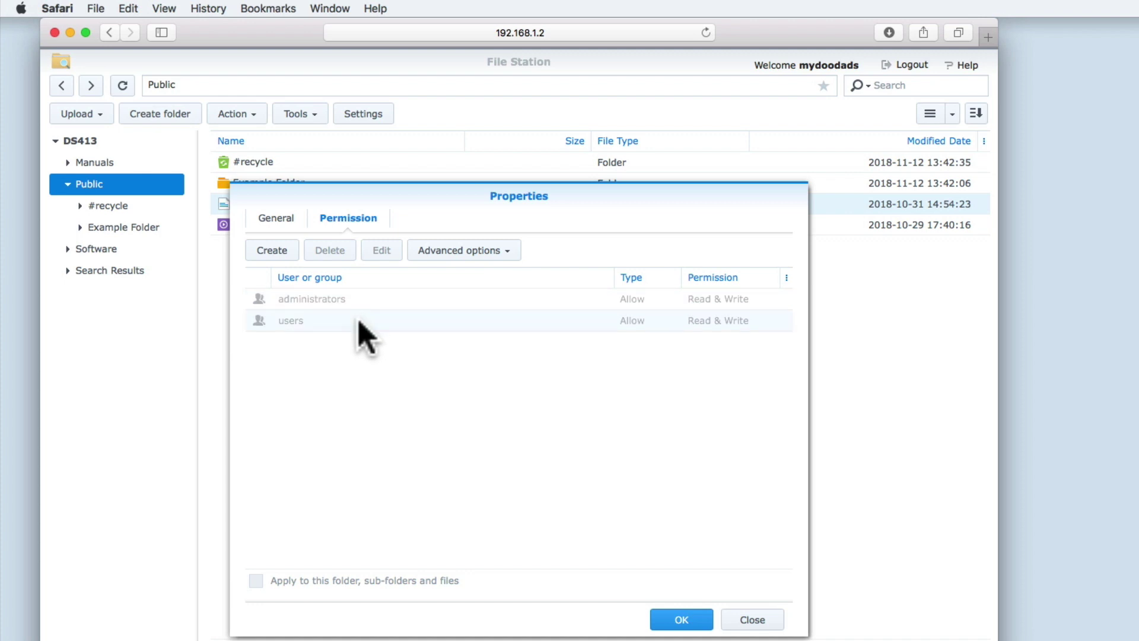
left_click(685, 620)
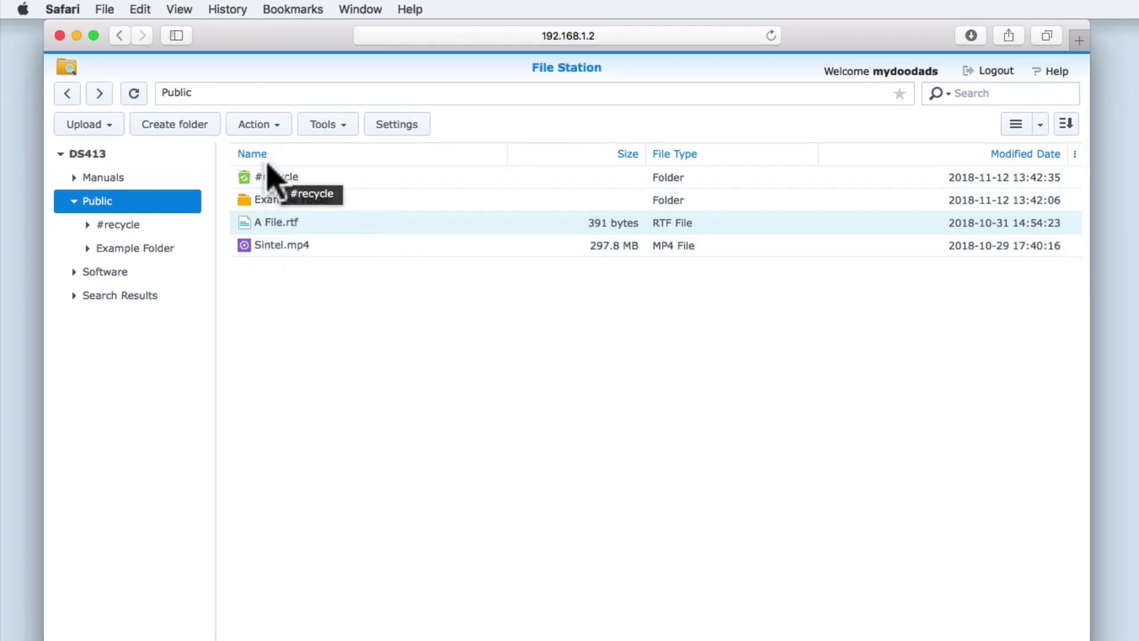
Generate a share link for A File.rtf, select its address, and cancel without saving
left_click(272, 126)
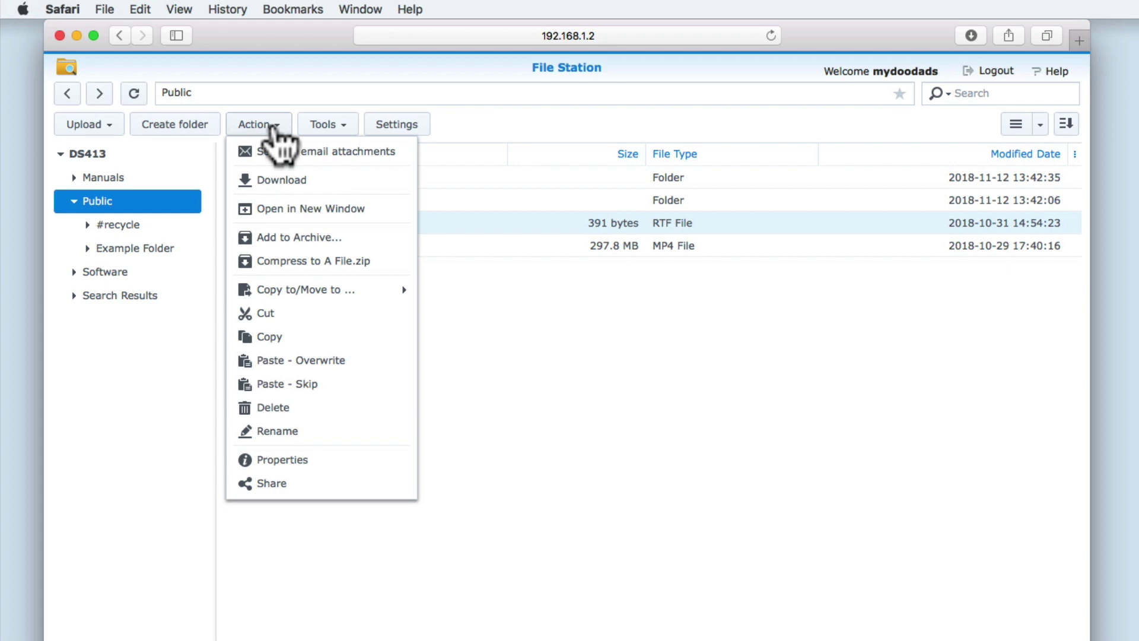
left_click(294, 497)
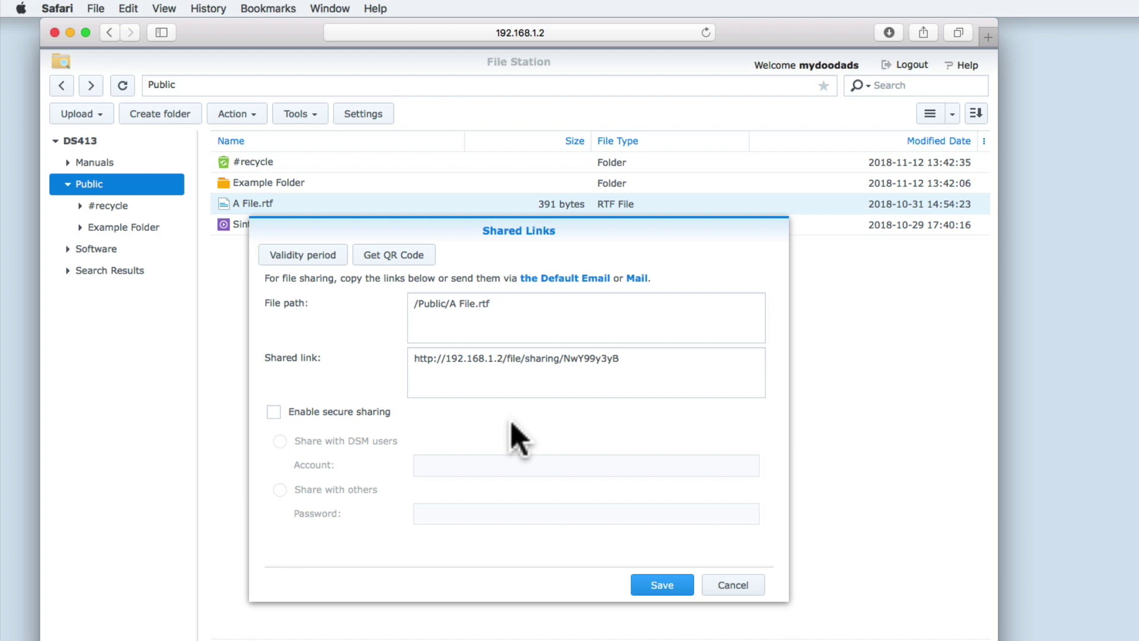
left_click_drag(638, 369, 407, 364)
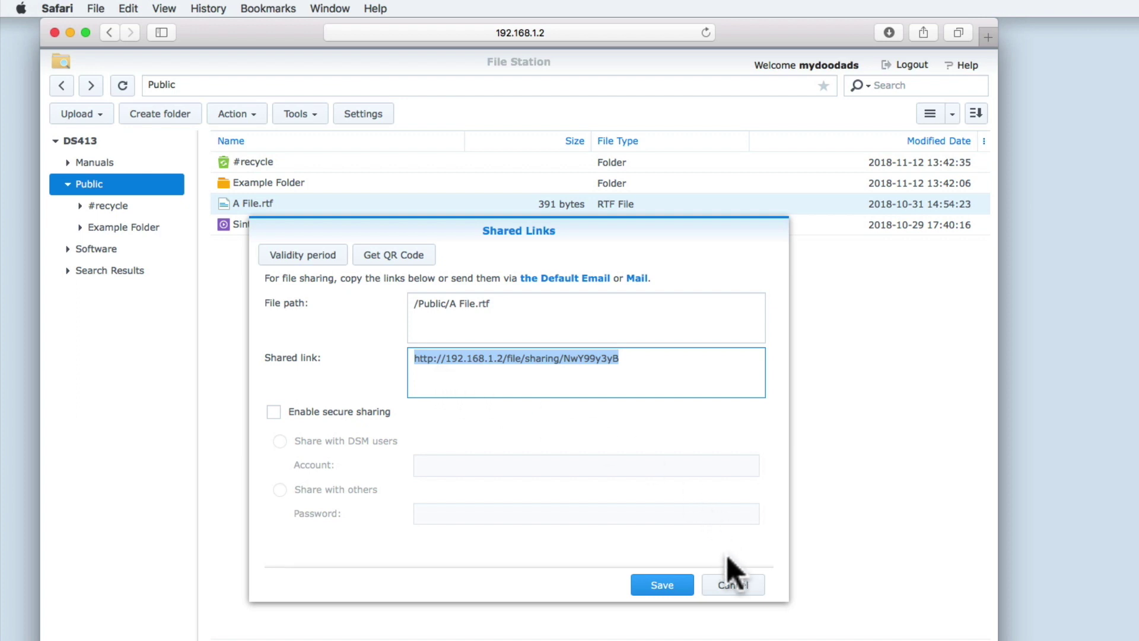
left_click(729, 586)
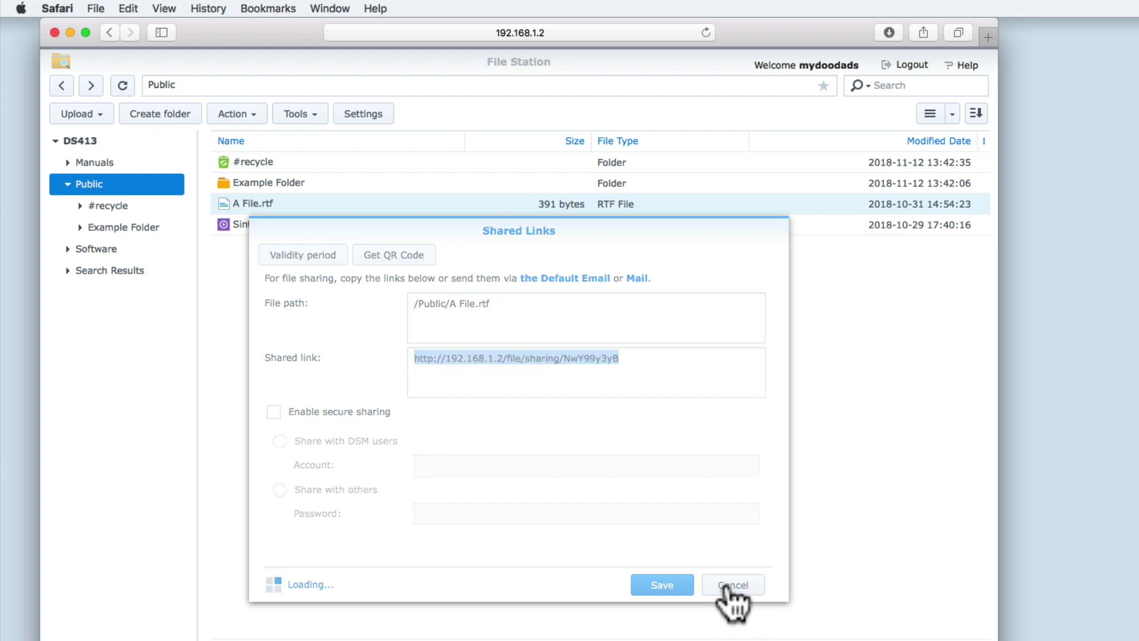
left_click(307, 119)
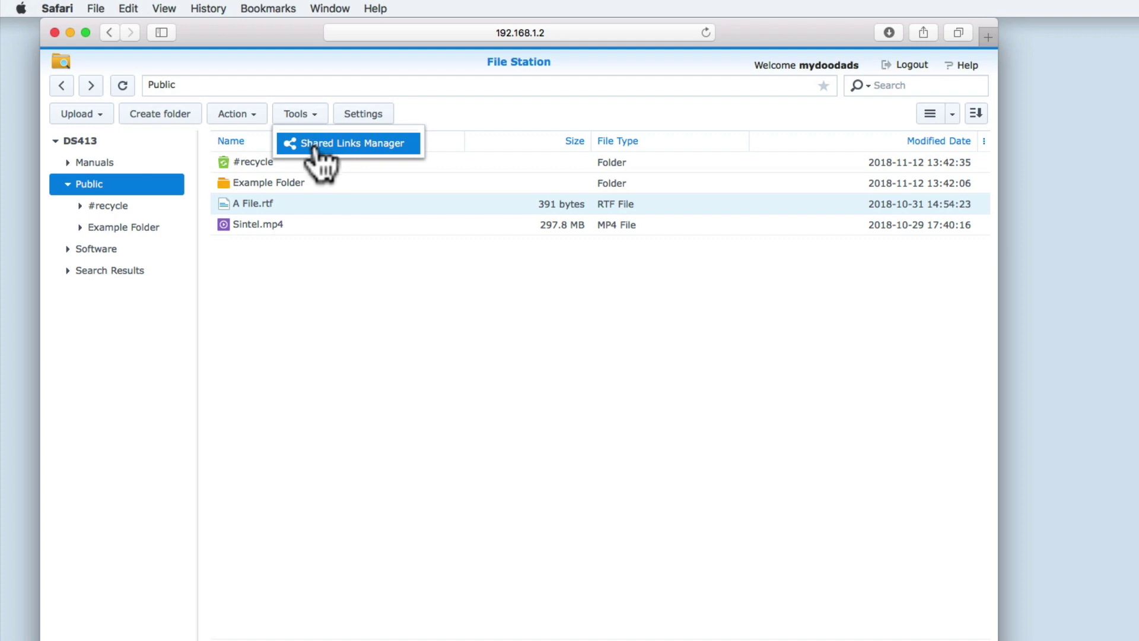
left_click(389, 153)
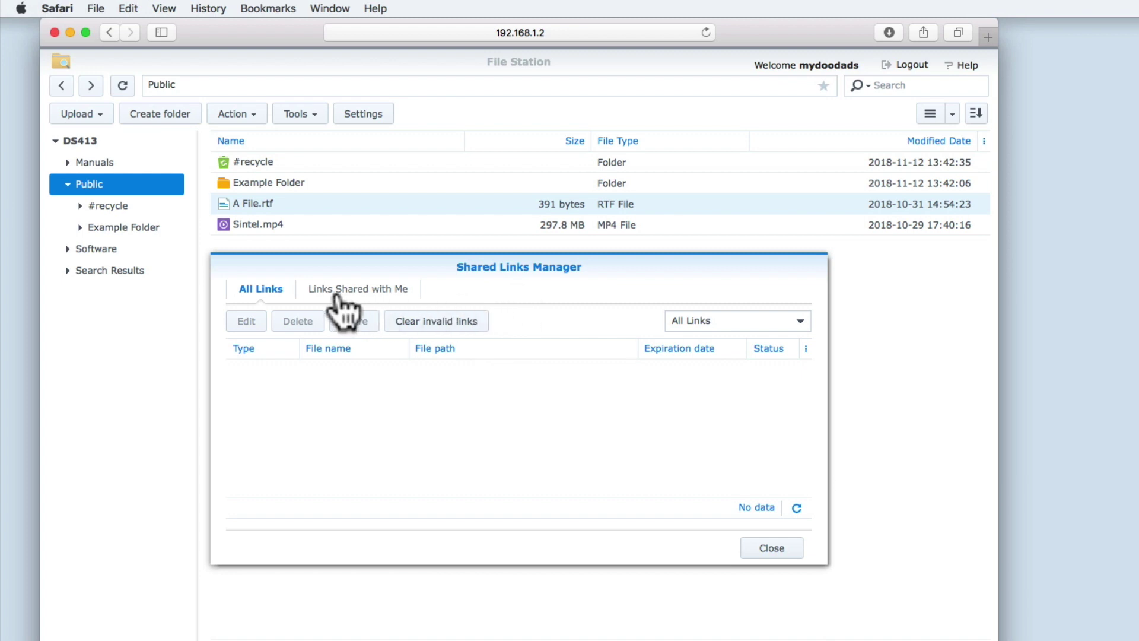
left_click(368, 290)
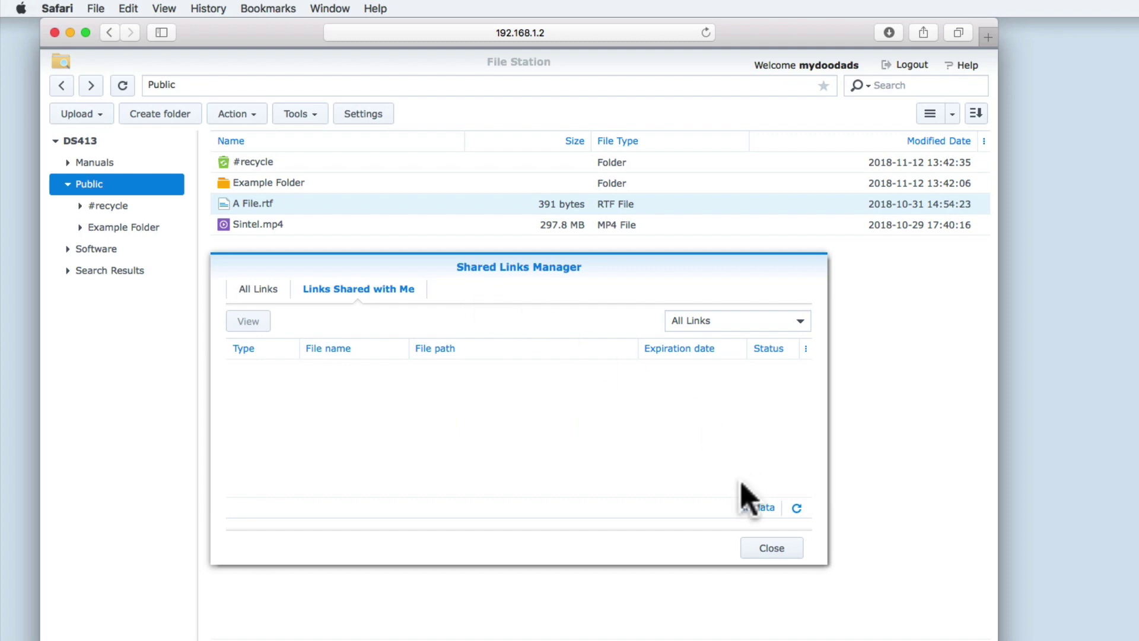
left_click(772, 548)
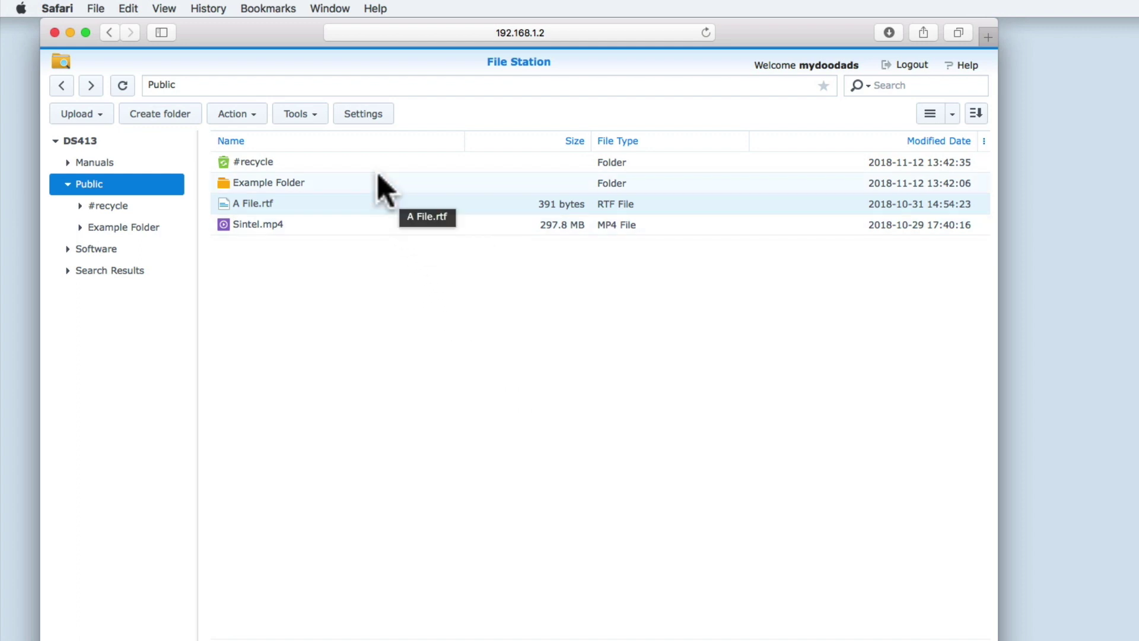
Open File Station Settings on the General tab, with Codepage set to English
left_click(366, 119)
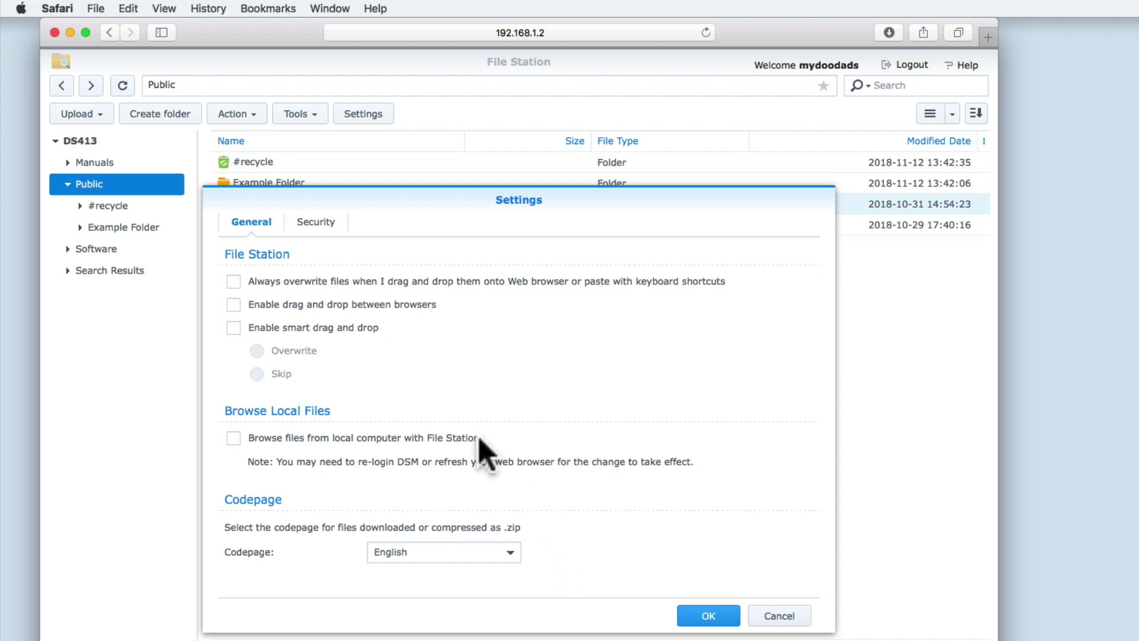
Show the Security tab's option to open HTML files as plain text
left_click(328, 245)
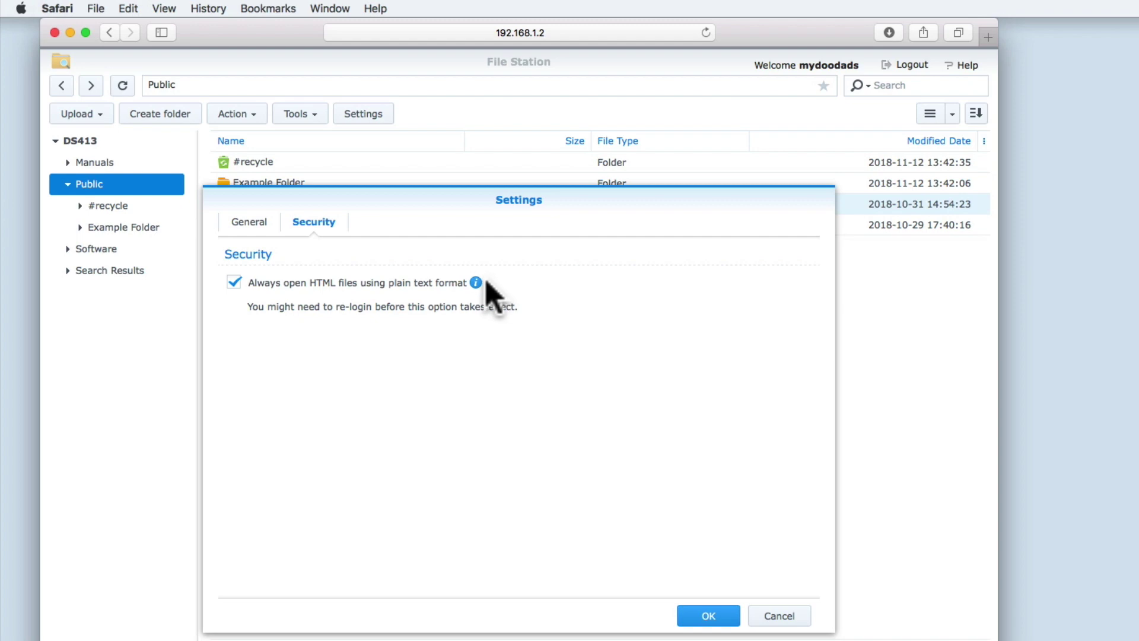
mouse_move(478, 283)
Save Settings, then upload A First File.rtf from the desktop into Public, skipping duplicates
left_click(709, 616)
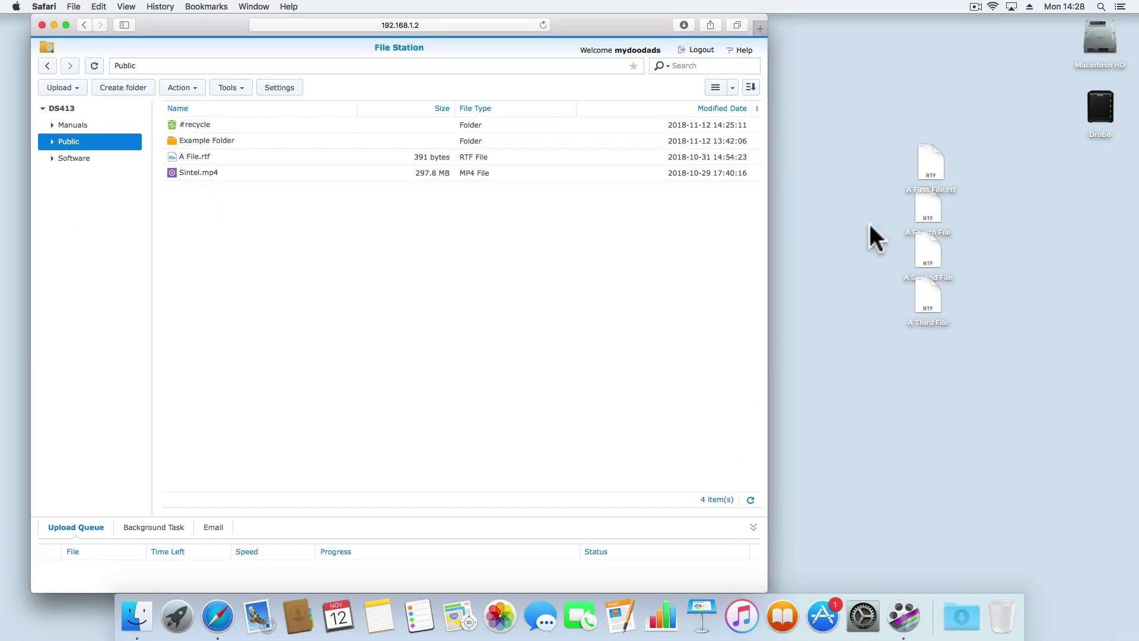
left_click(931, 175)
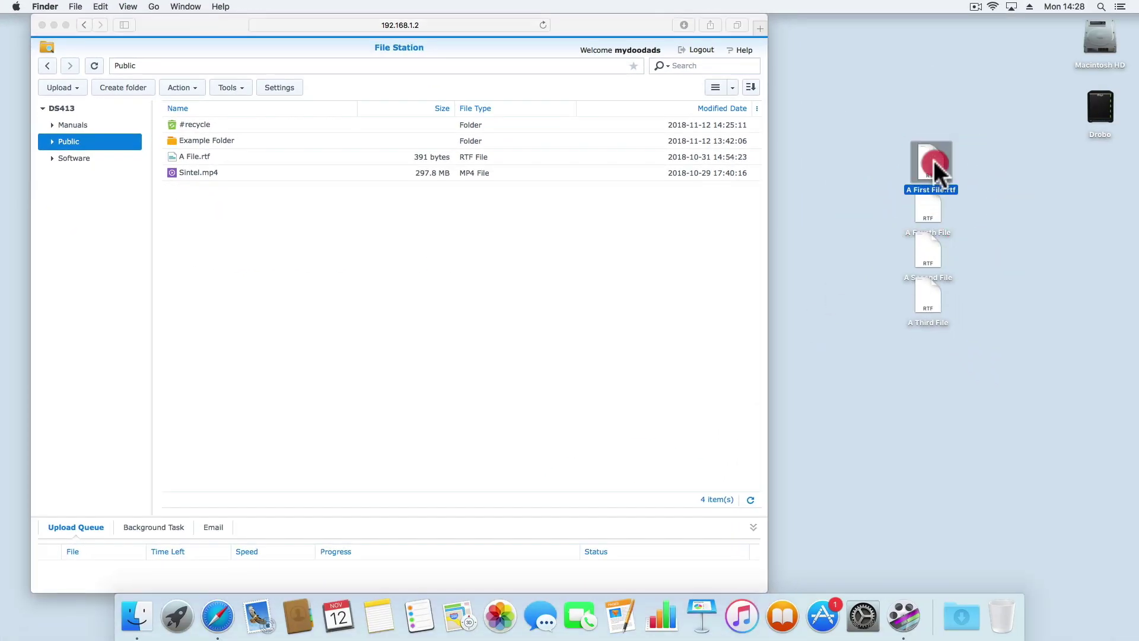
left_click_drag(934, 169, 331, 304)
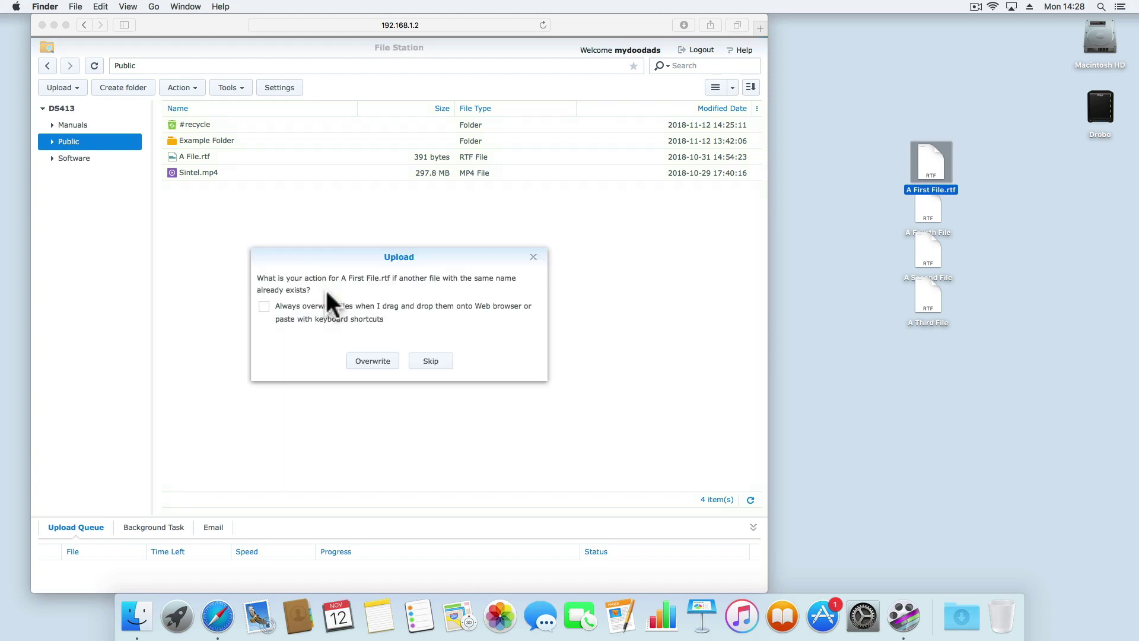
left_click(430, 363)
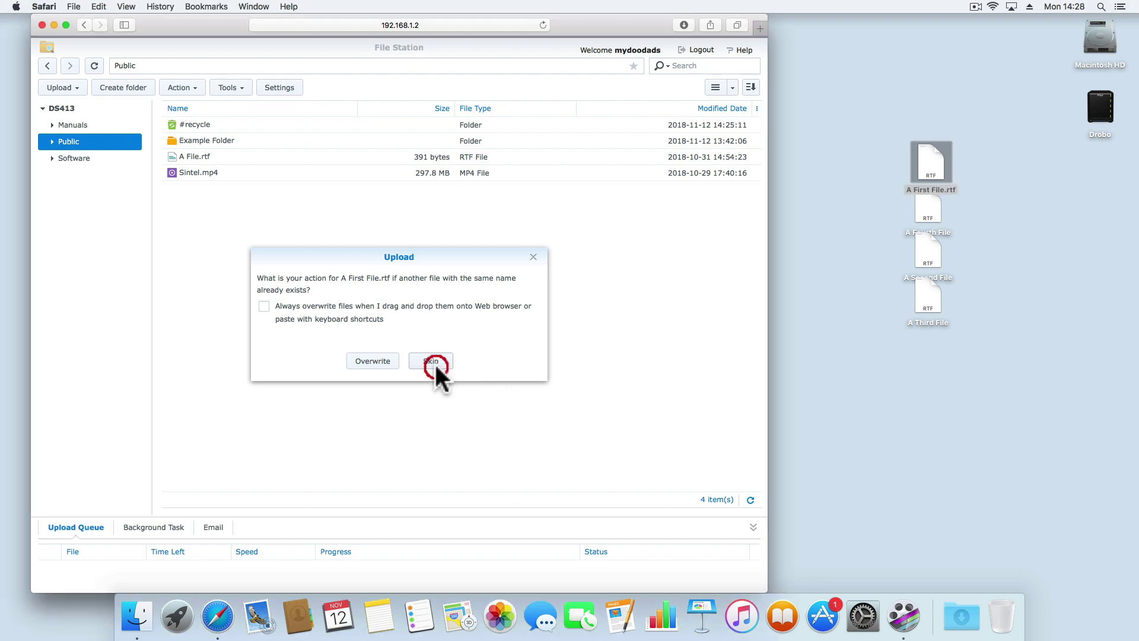
left_click(431, 363)
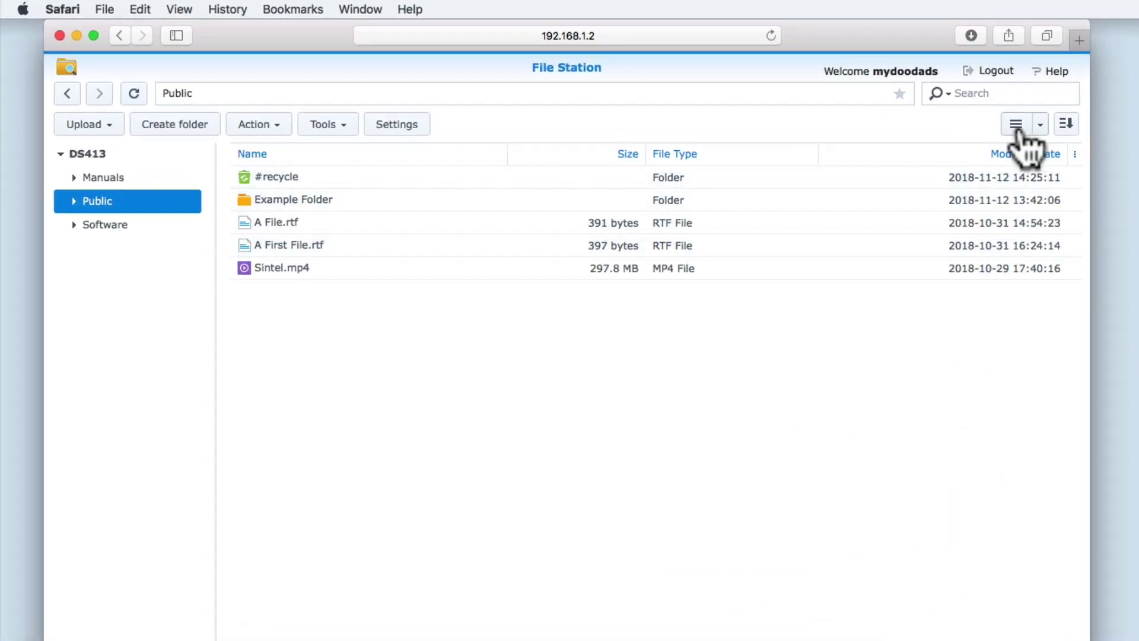
left_click(1040, 126)
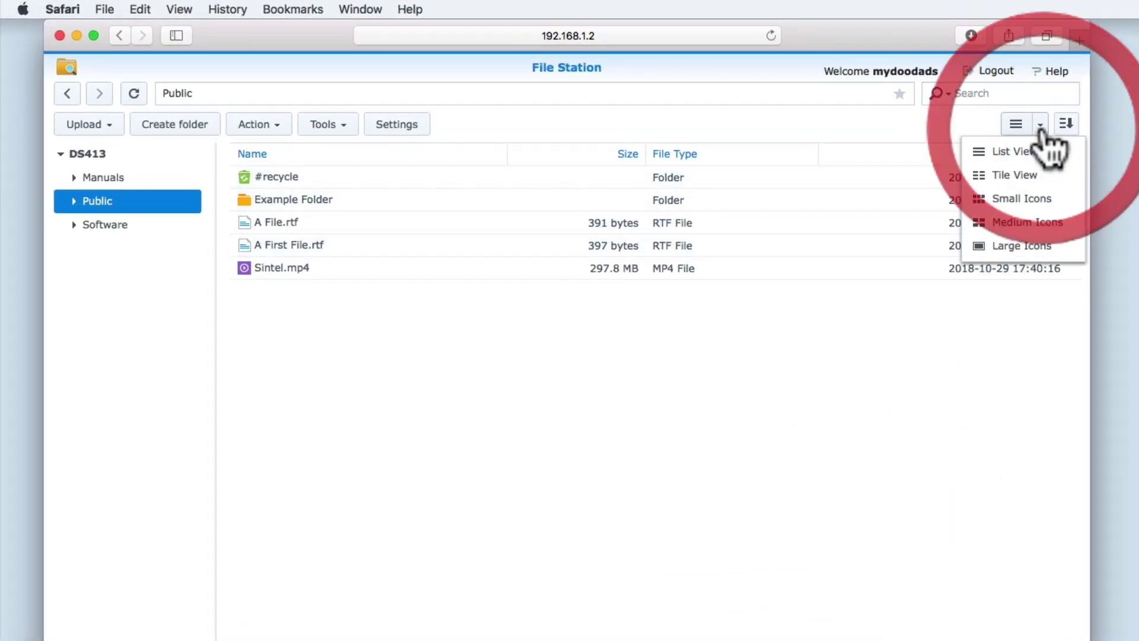
left_click(1044, 176)
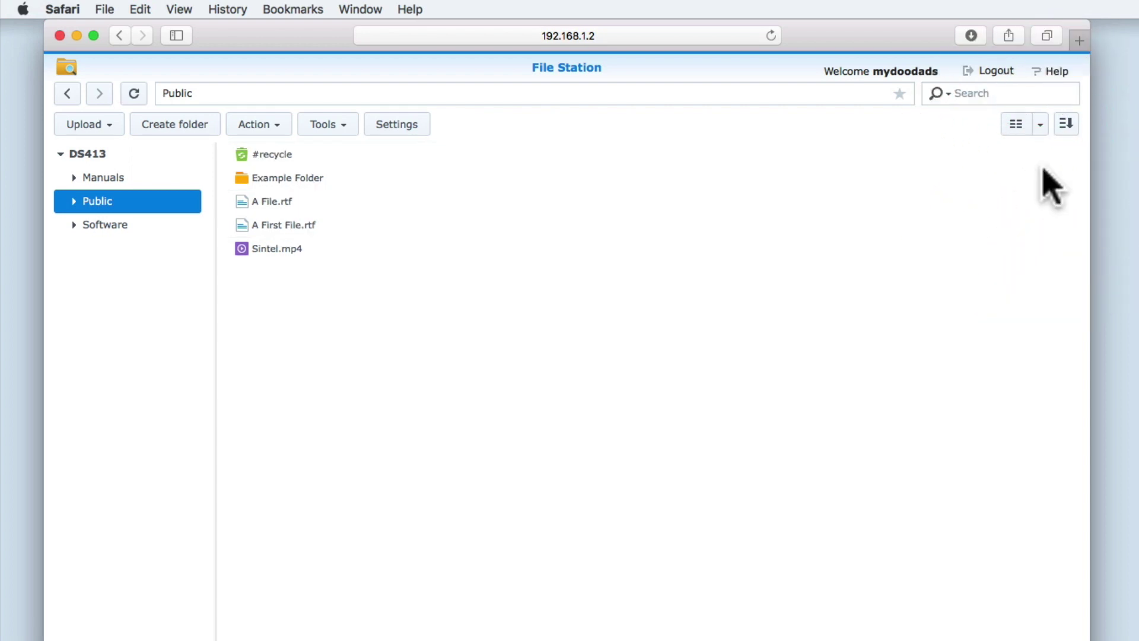
left_click(1039, 133)
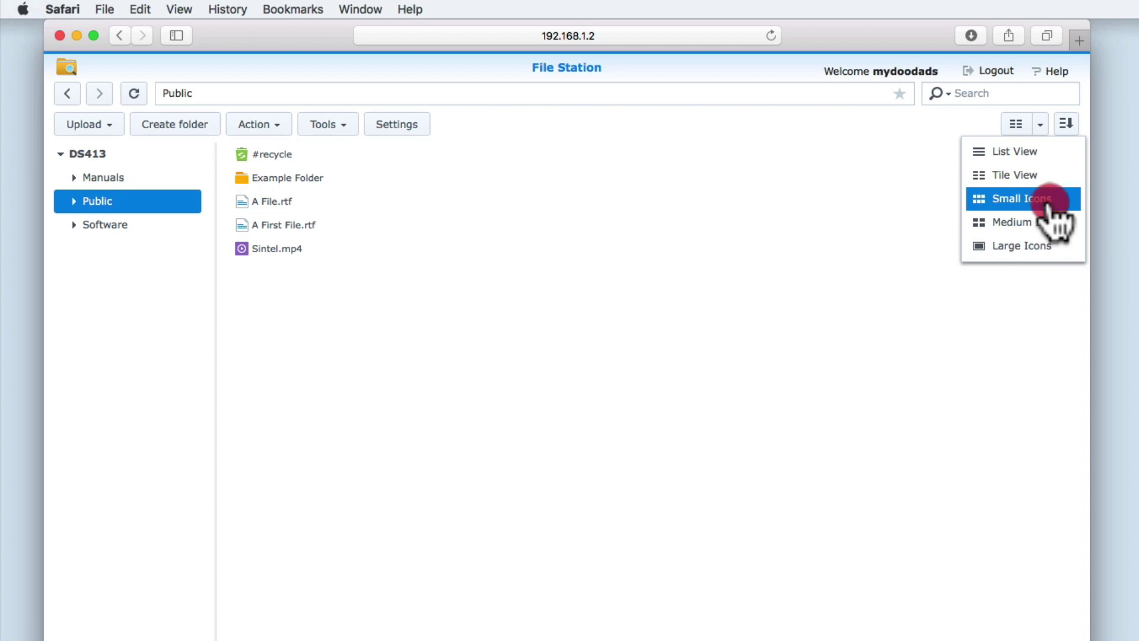
left_click(1048, 203)
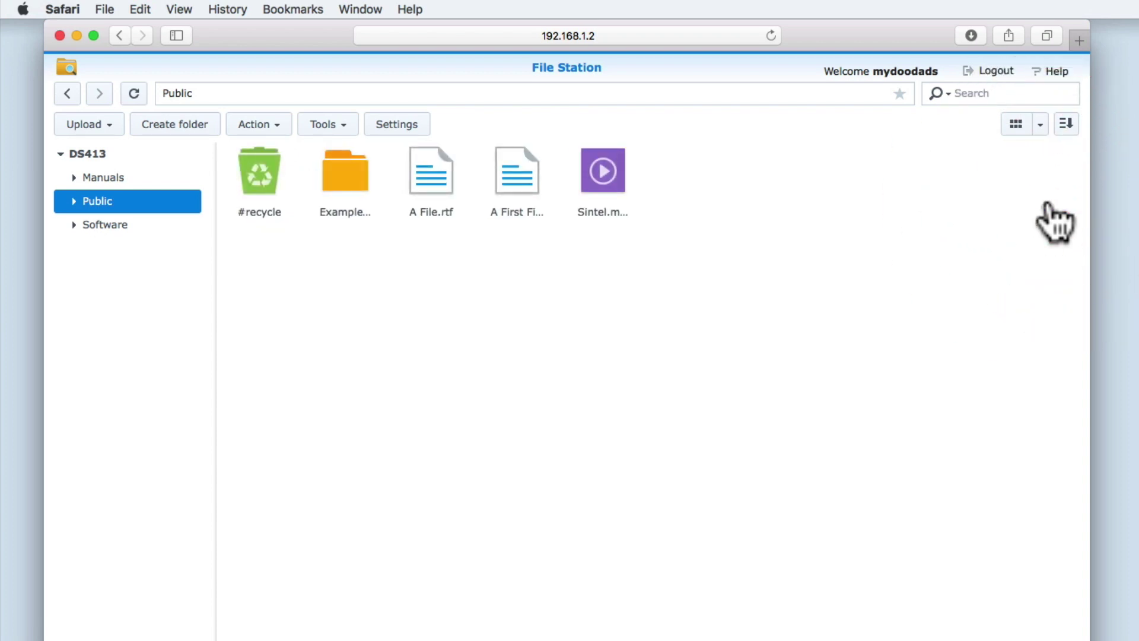
left_click(1039, 128)
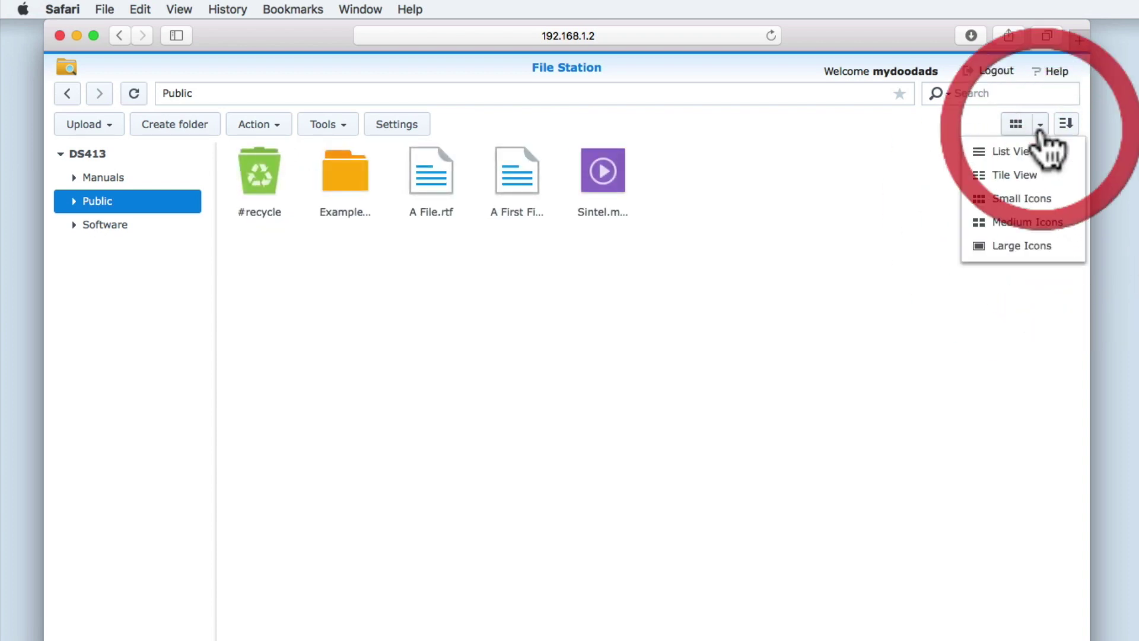
left_click(1042, 225)
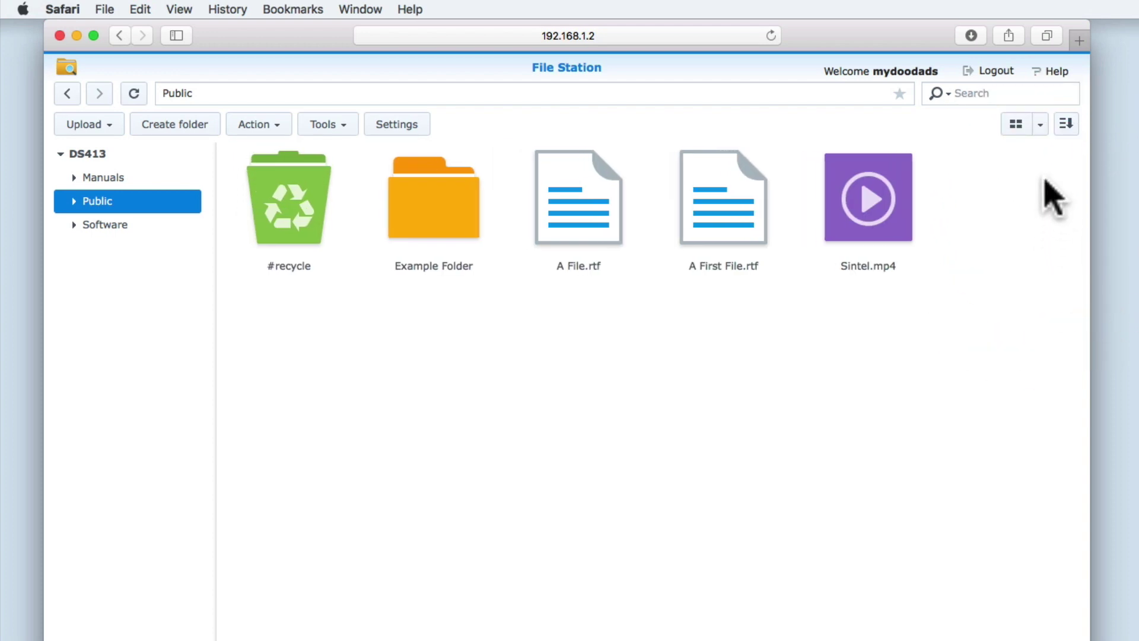
left_click(1040, 125)
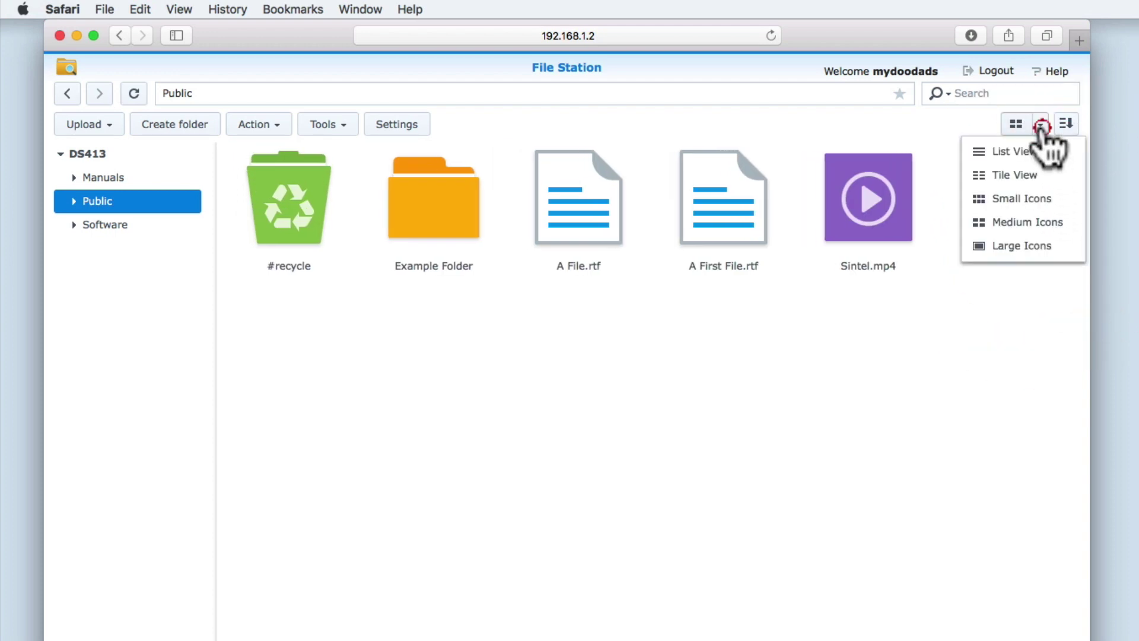
left_click(1036, 245)
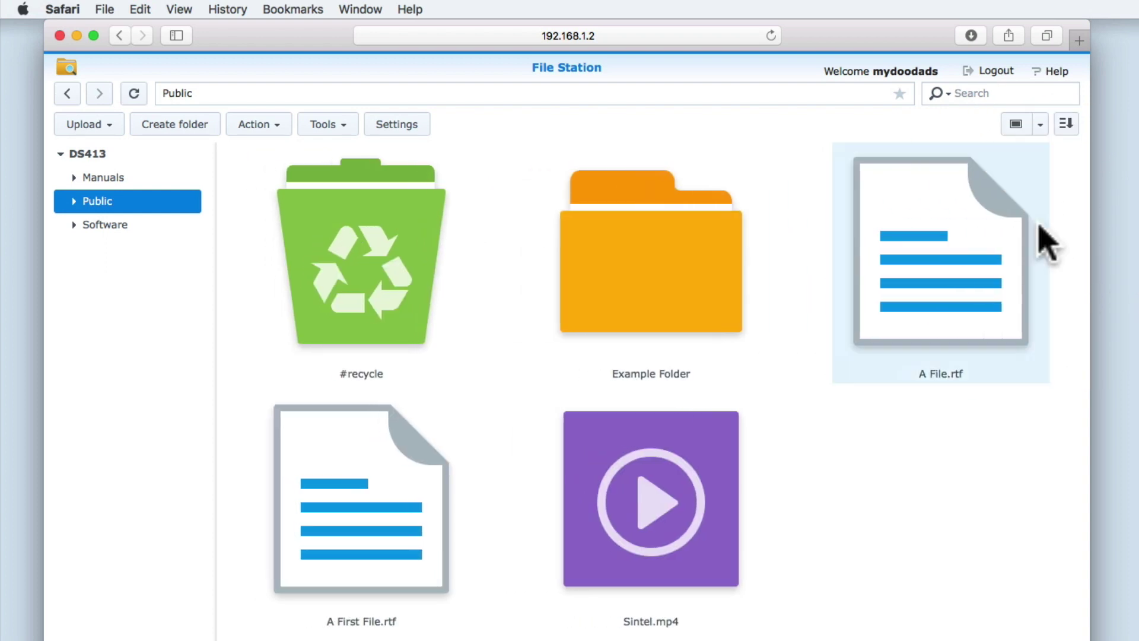
left_click(1040, 126)
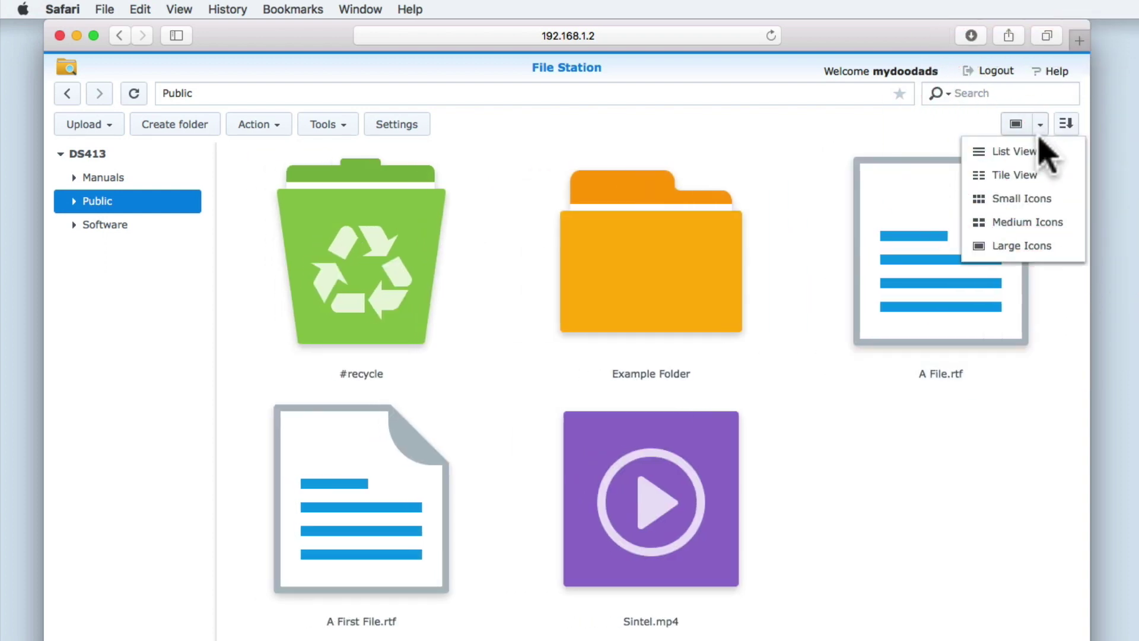
left_click(1035, 152)
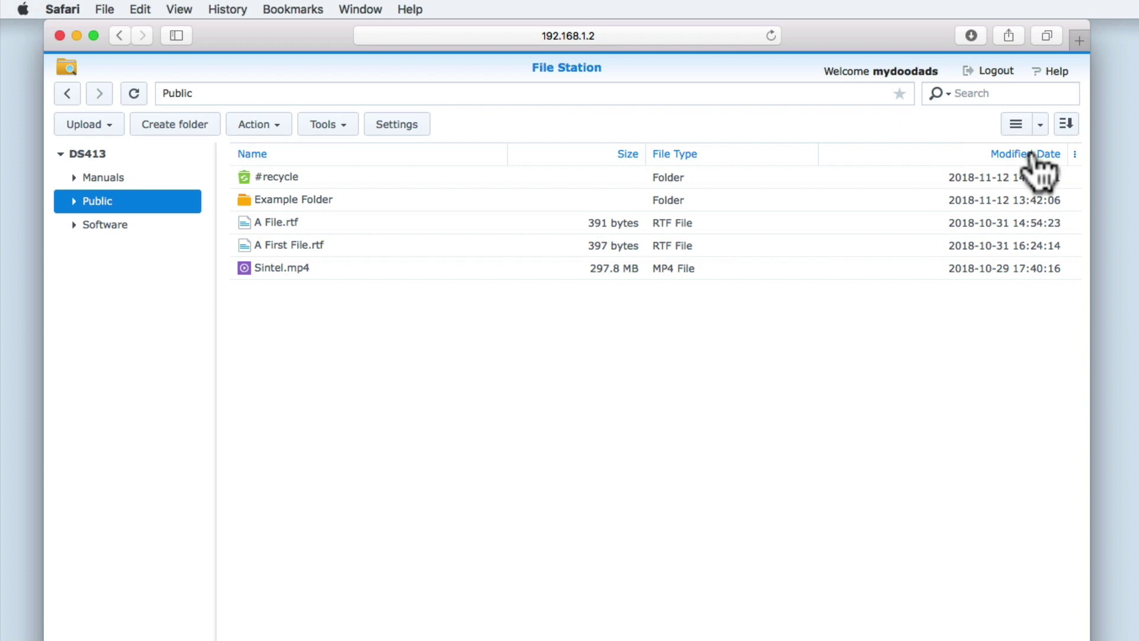
left_click(1067, 125)
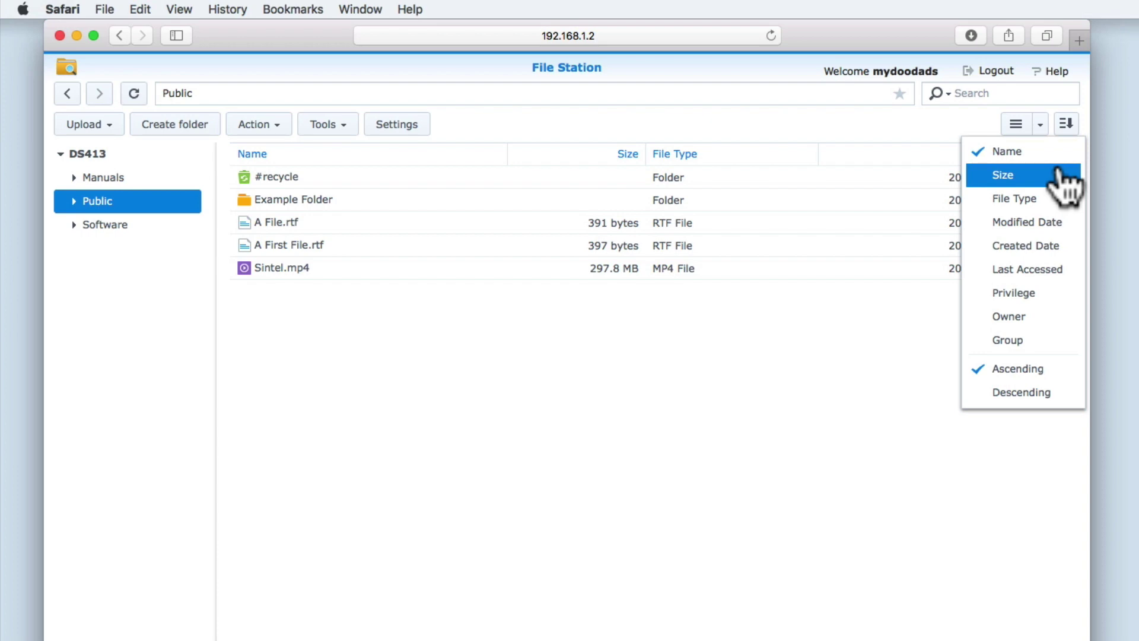
left_click(1013, 478)
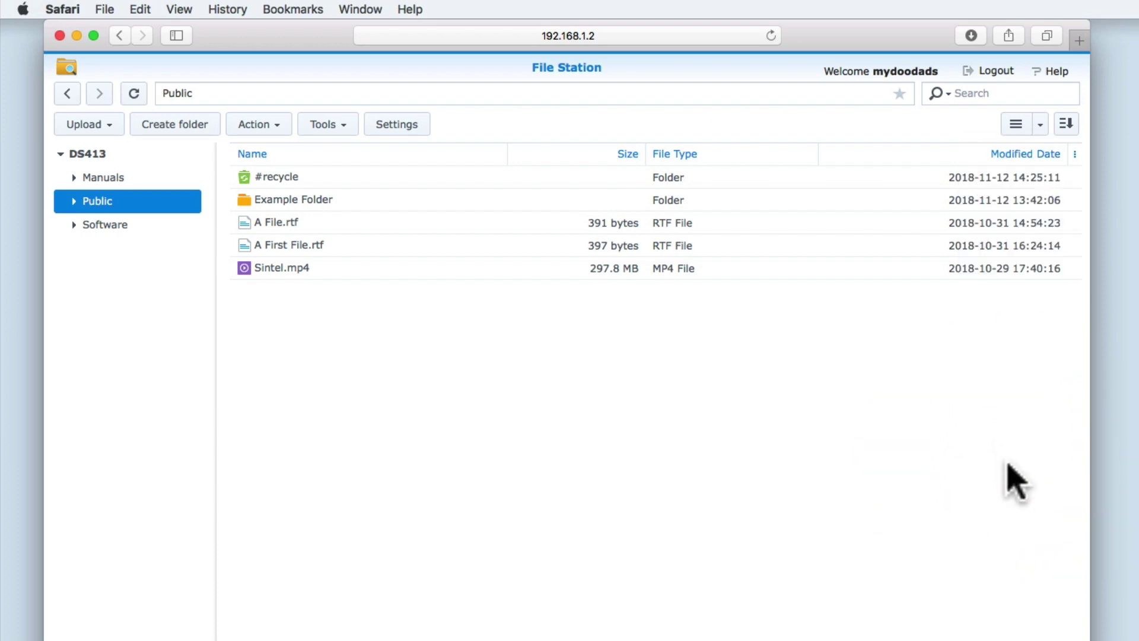
Log out of File Station to return to the DS413 sign-in page
left_click(1003, 77)
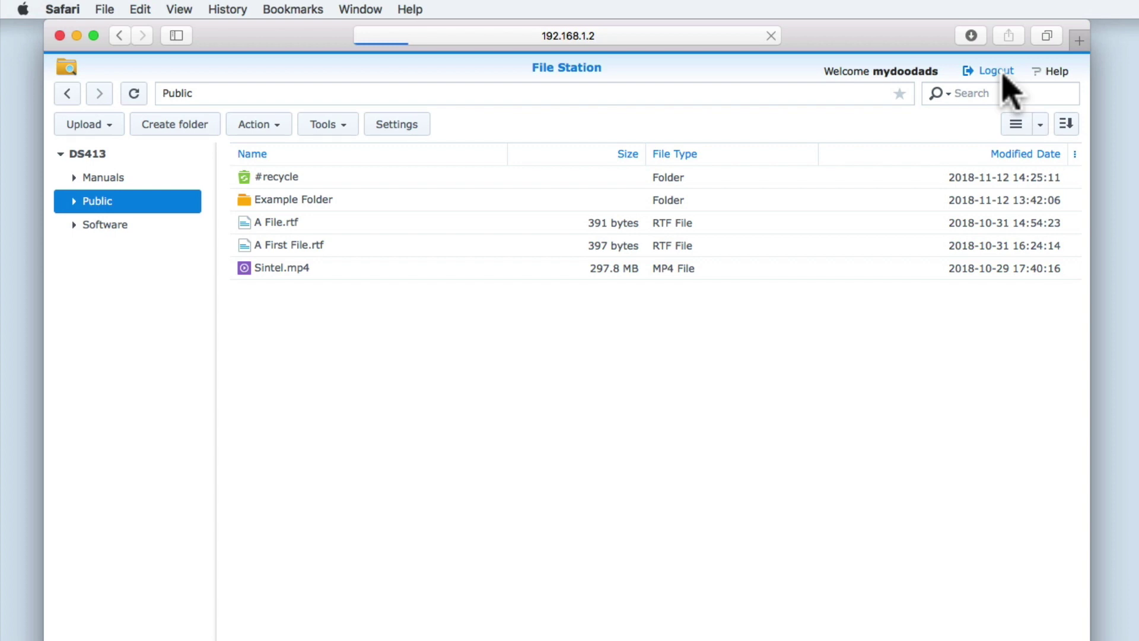